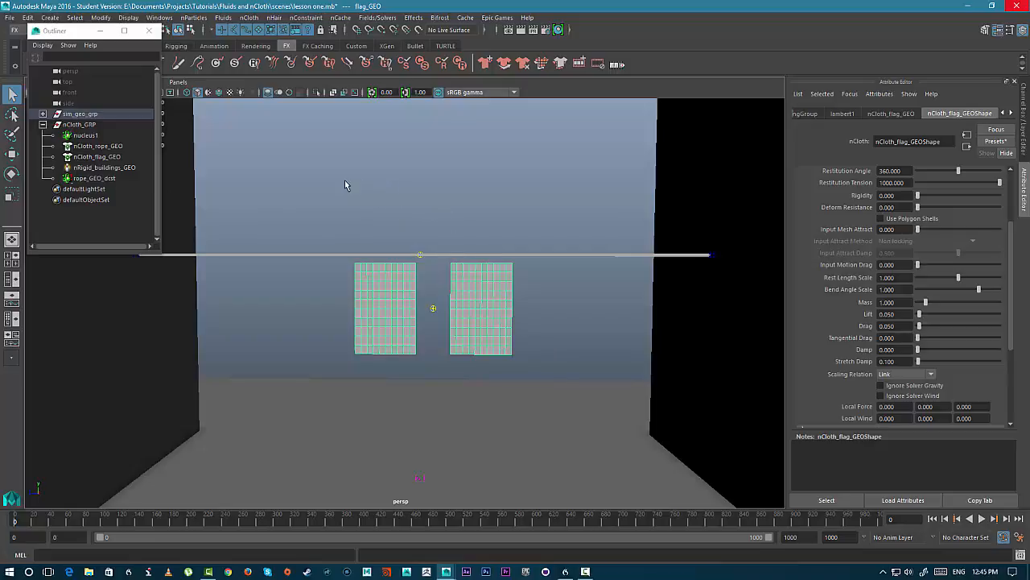
# - Select the top-edge vertices of both flags plus the rope and attach them with a Point to Surface nConstraint
pyautogui.moveTo(405, 236); pyautogui.dragTo(327, 228, button='right')
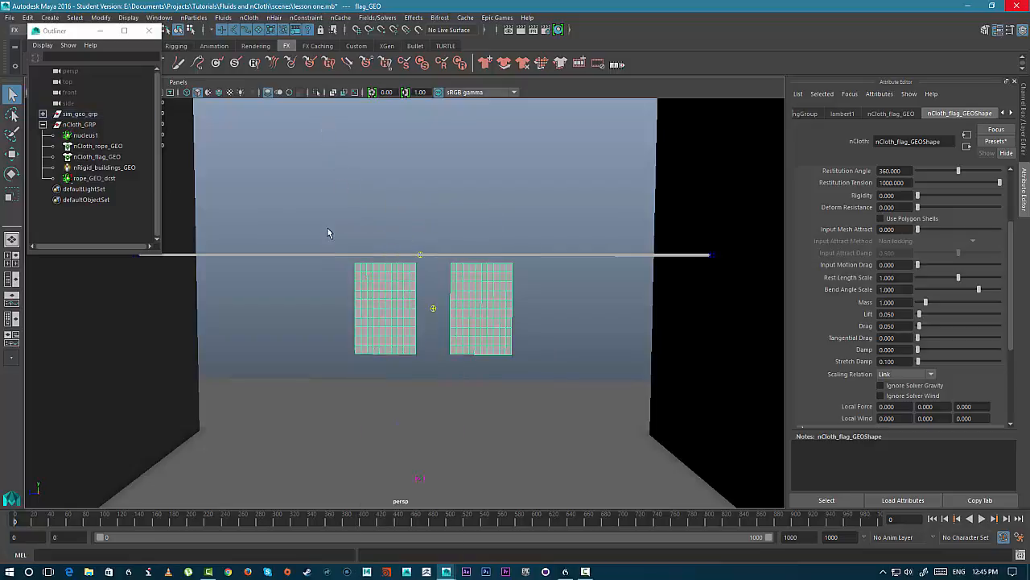
pyautogui.moveTo(334, 235); pyautogui.dragTo(542, 271)
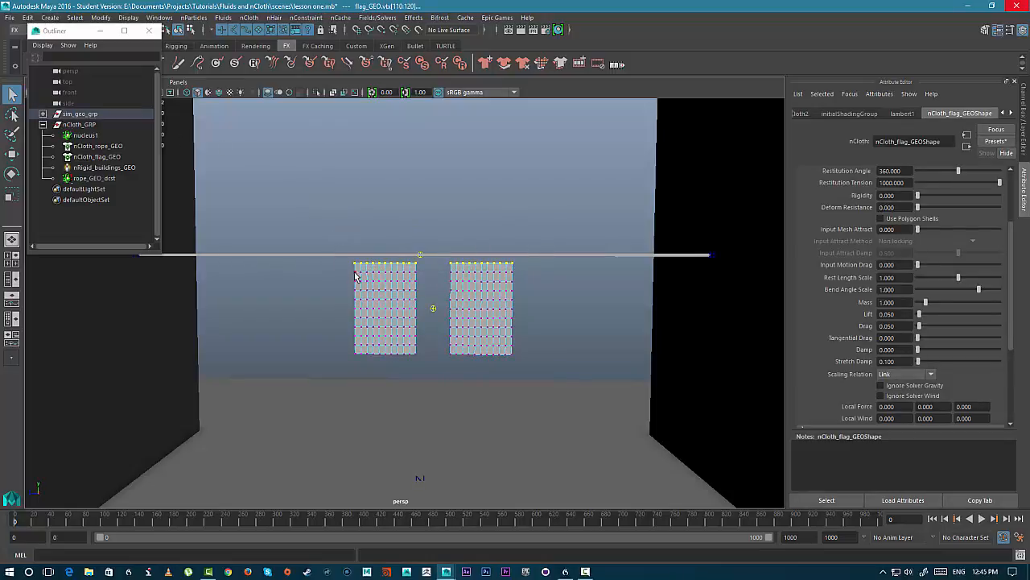
pyautogui.keyDown('shift'); pyautogui.click(319, 253); pyautogui.keyUp('shift')
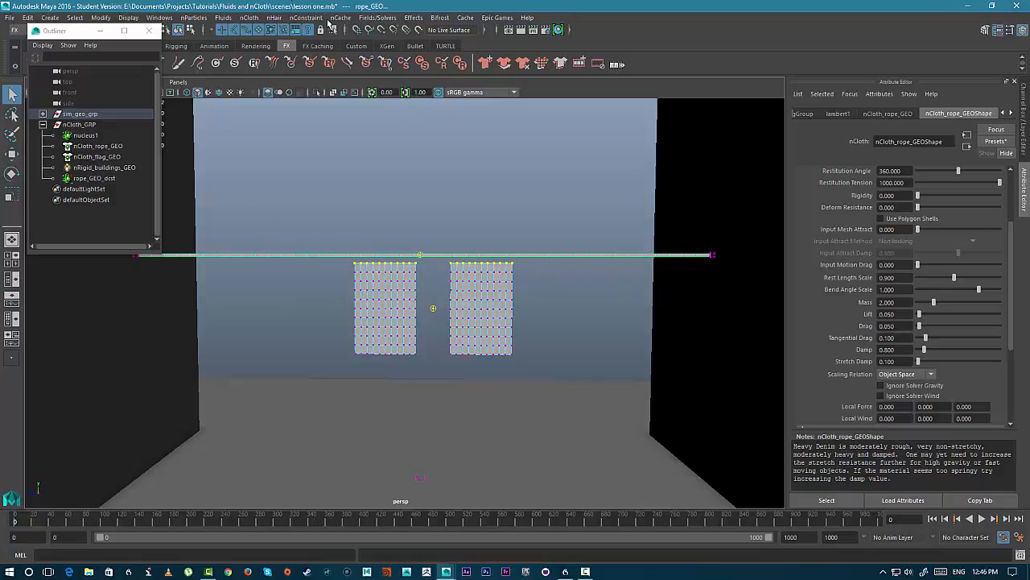
pyautogui.click(304, 19)
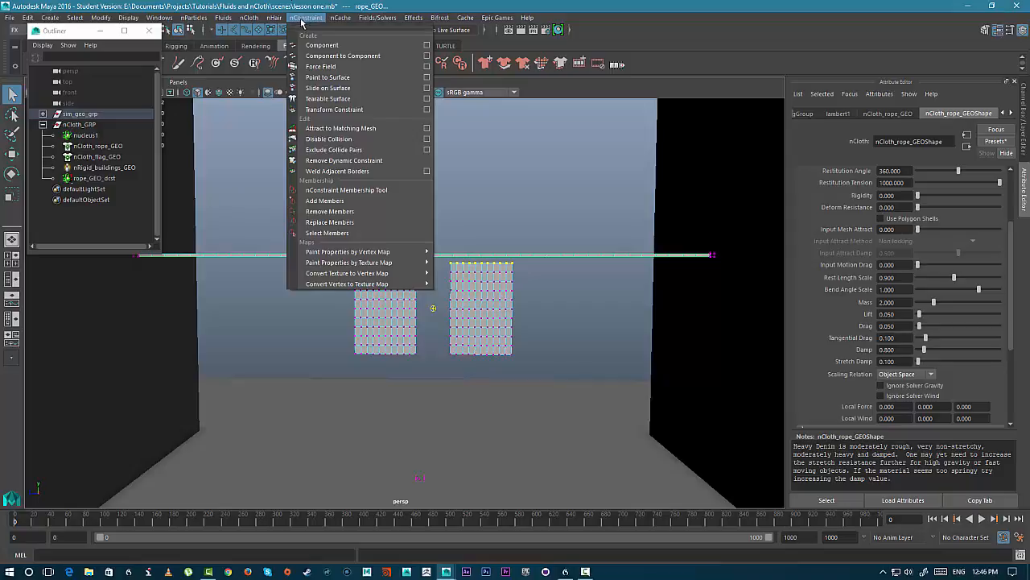
pyautogui.click(321, 77)
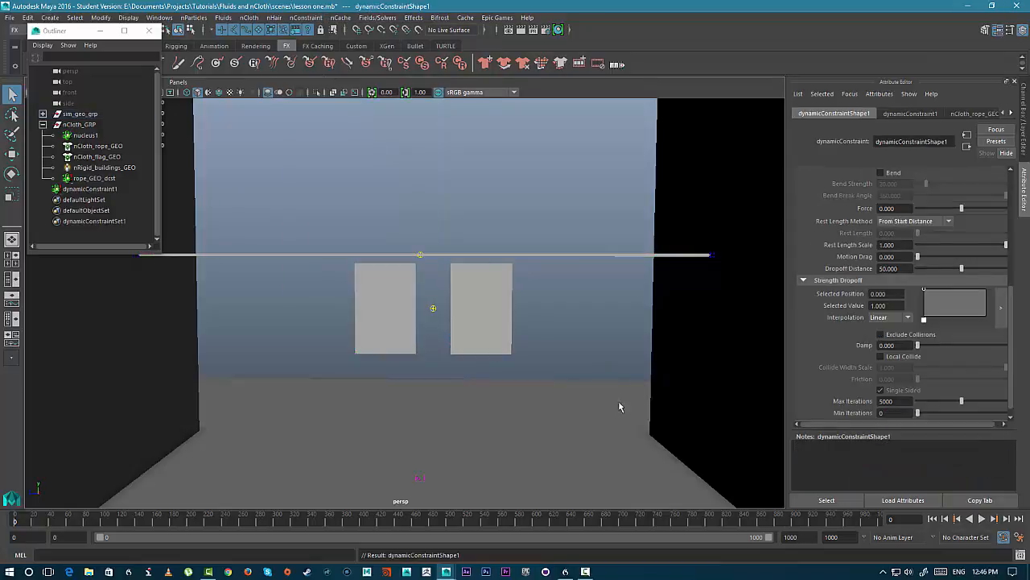
# - Play the simulation and inspect the hanging flags from several angles
pyautogui.click(982, 519)
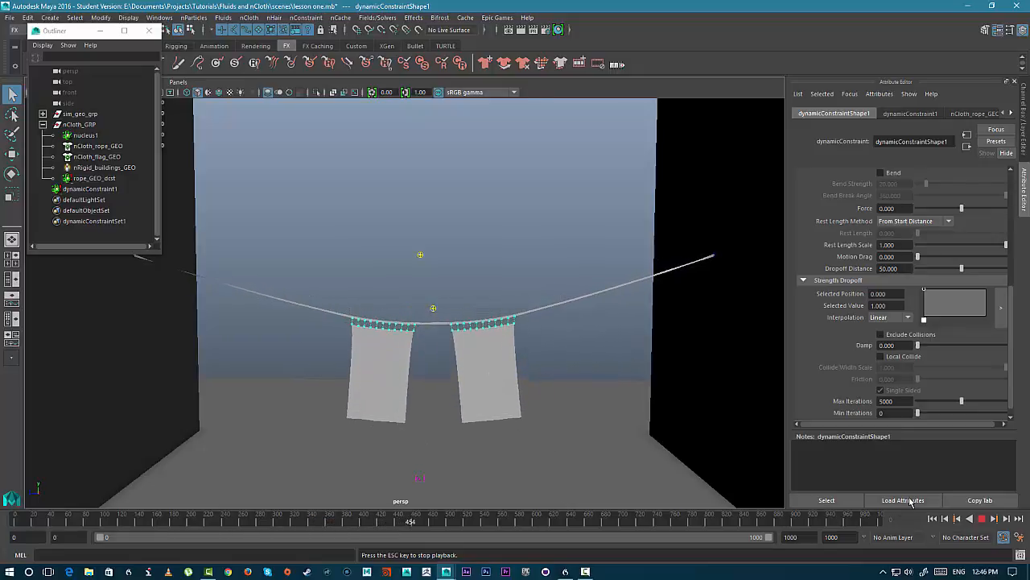
pyautogui.click(101, 33)
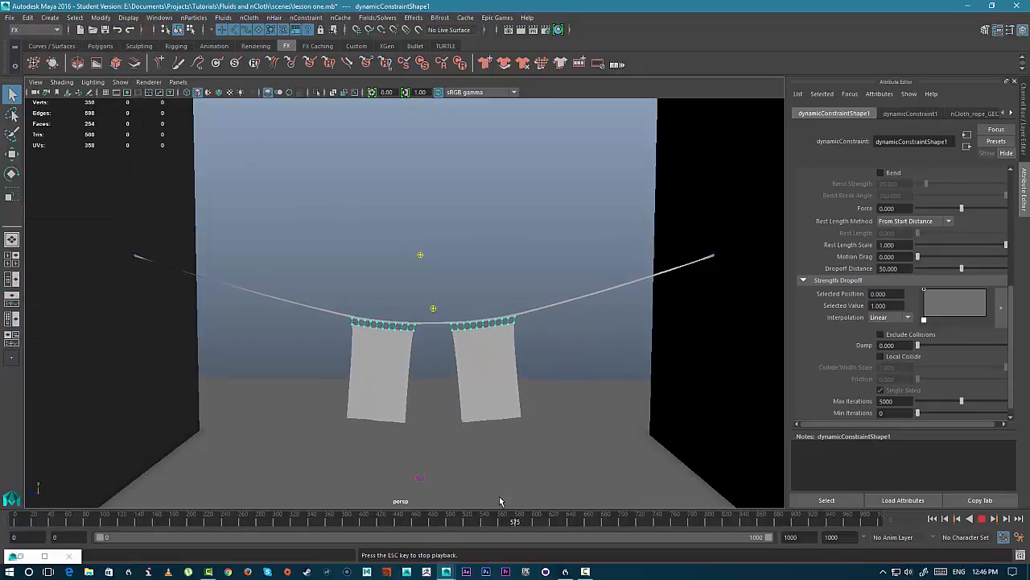
pyautogui.keyDown('alt'); pyautogui.moveTo(574, 402); pyautogui.dragTo(652, 419); pyautogui.keyUp('alt')
pyautogui.keyDown('alt'); pyautogui.moveTo(652, 419); pyautogui.dragTo(603, 368, button='right'); pyautogui.keyUp('alt')
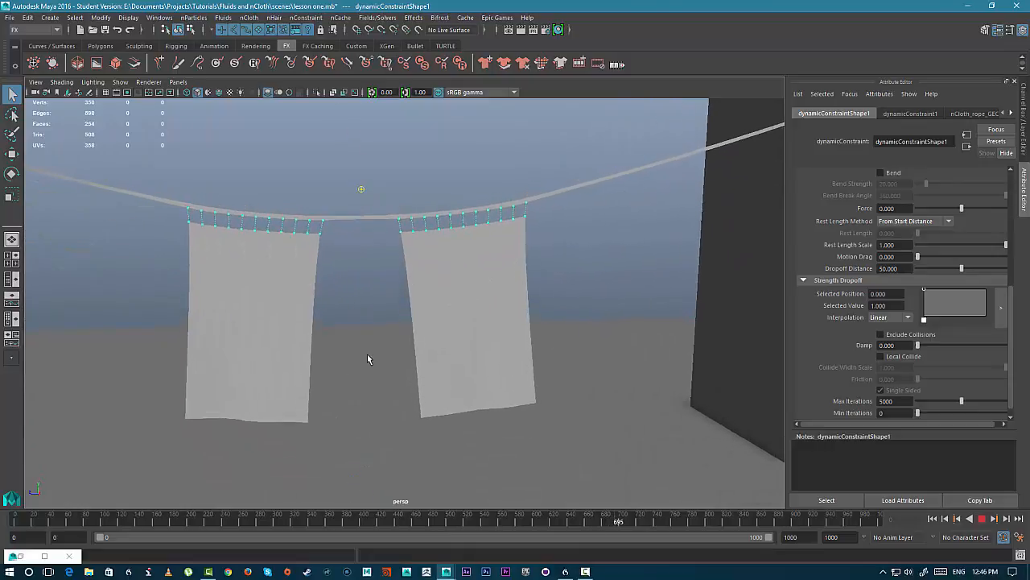
pyautogui.keyDown('alt'); pyautogui.moveTo(367, 353); pyautogui.dragTo(391, 298); pyautogui.keyUp('alt')
pyautogui.keyDown('alt'); pyautogui.moveTo(391, 299); pyautogui.dragTo(407, 318, button='right'); pyautogui.keyUp('alt')
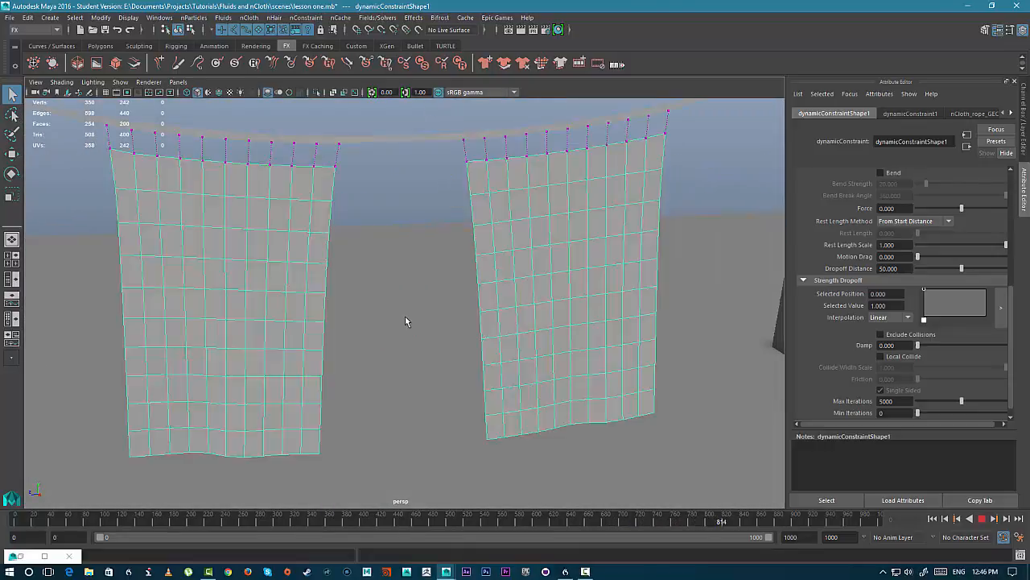
pyautogui.keyDown('alt'); pyautogui.moveTo(351, 357); pyautogui.dragTo(467, 391); pyautogui.keyUp('alt')
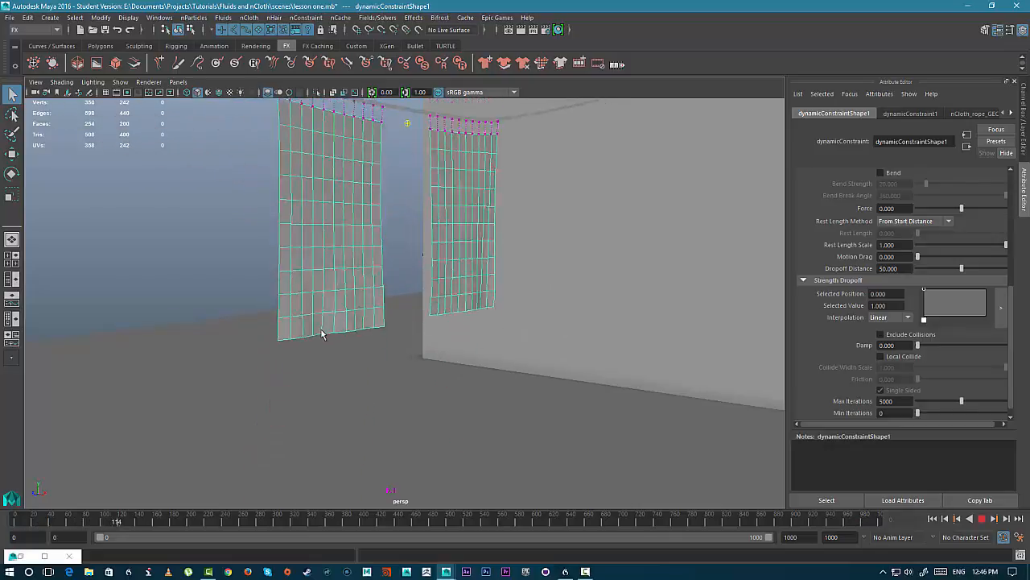
pyautogui.scroll(-3, 449, 329)
pyautogui.scroll(4, 448, 329)
pyautogui.keyDown('alt'); pyautogui.moveTo(447, 328); pyautogui.dragTo(515, 290); pyautogui.keyUp('alt')
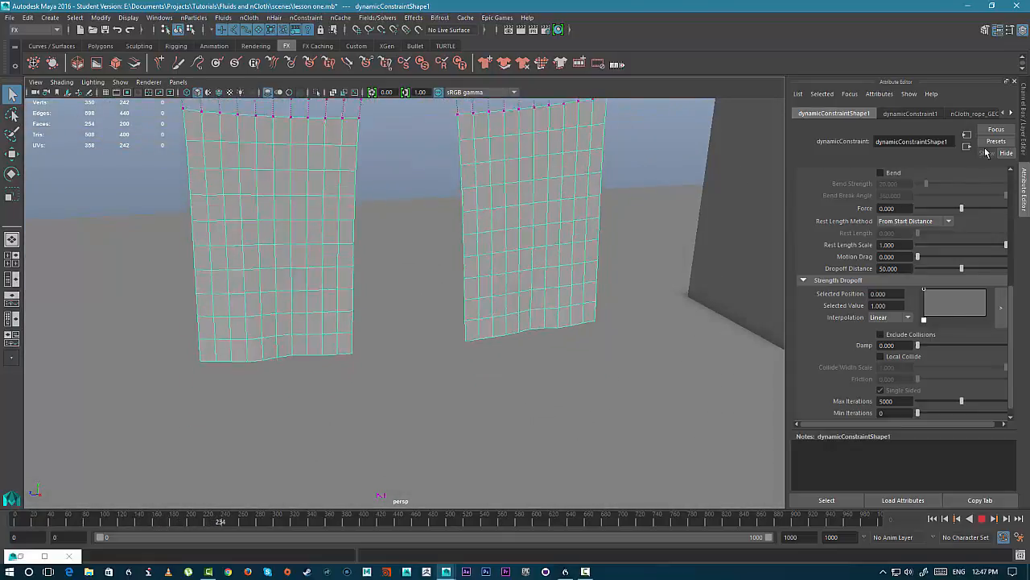
pyautogui.click(982, 519)
# - Apply the silk preset to the flag's nCloth shape
pyautogui.scroll(2, 931, 334)
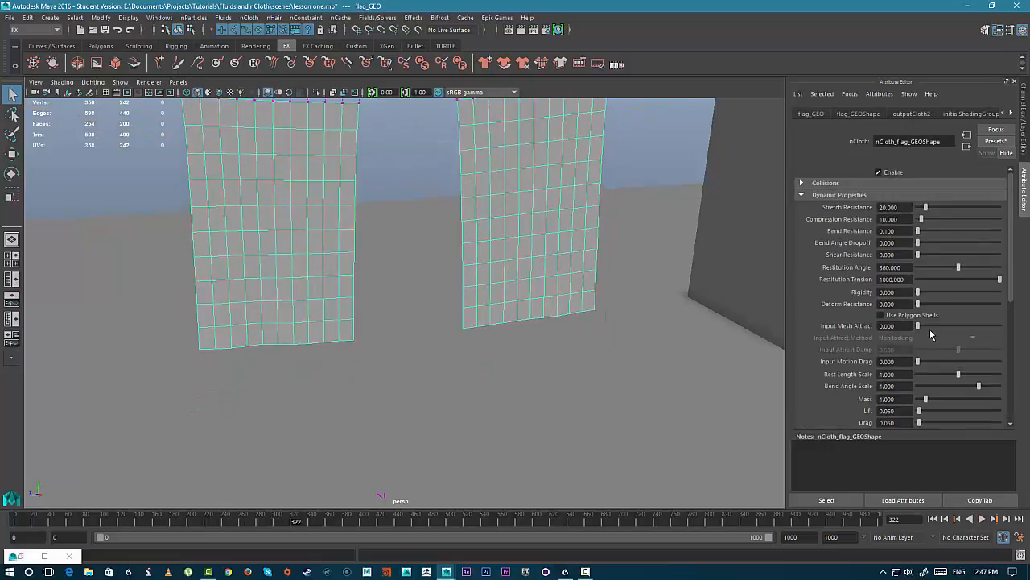
pyautogui.click(995, 141)
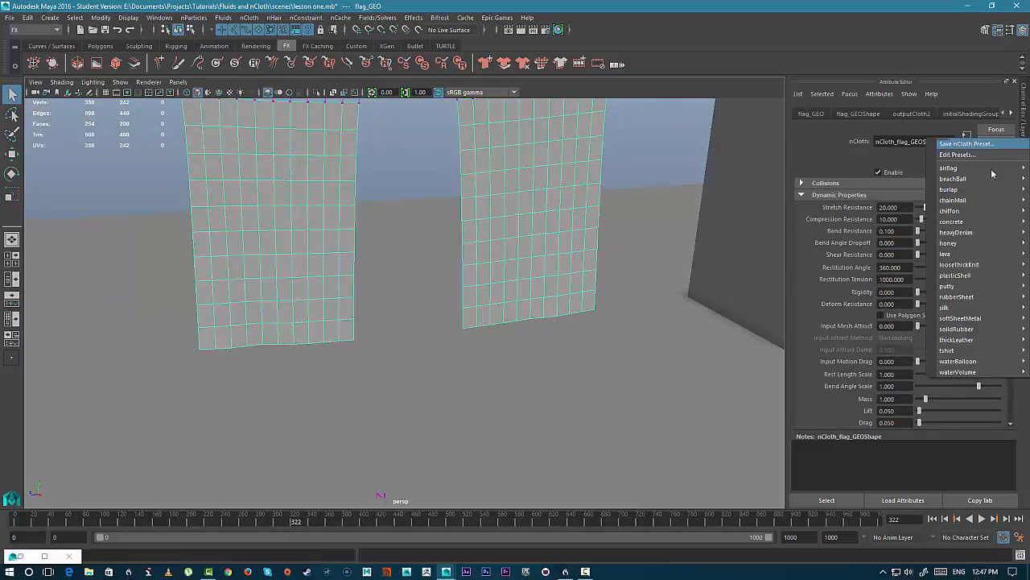
pyautogui.moveTo(966, 306)
pyautogui.click(877, 307)
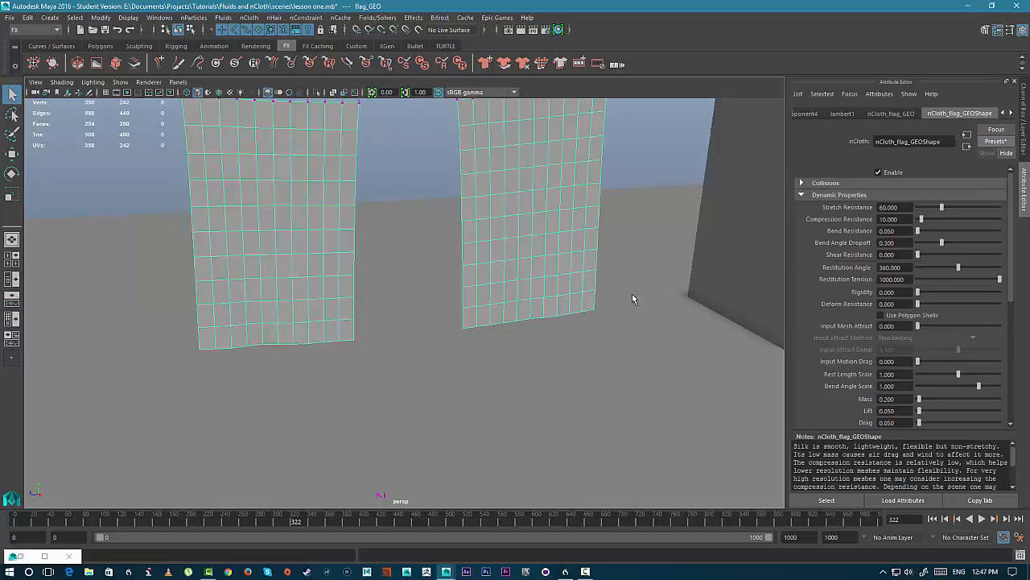
# - Replay the simulation from the start and inspect the silk flags up close
pyautogui.scroll(-5, 609, 308)
pyautogui.scroll(3, 609, 308)
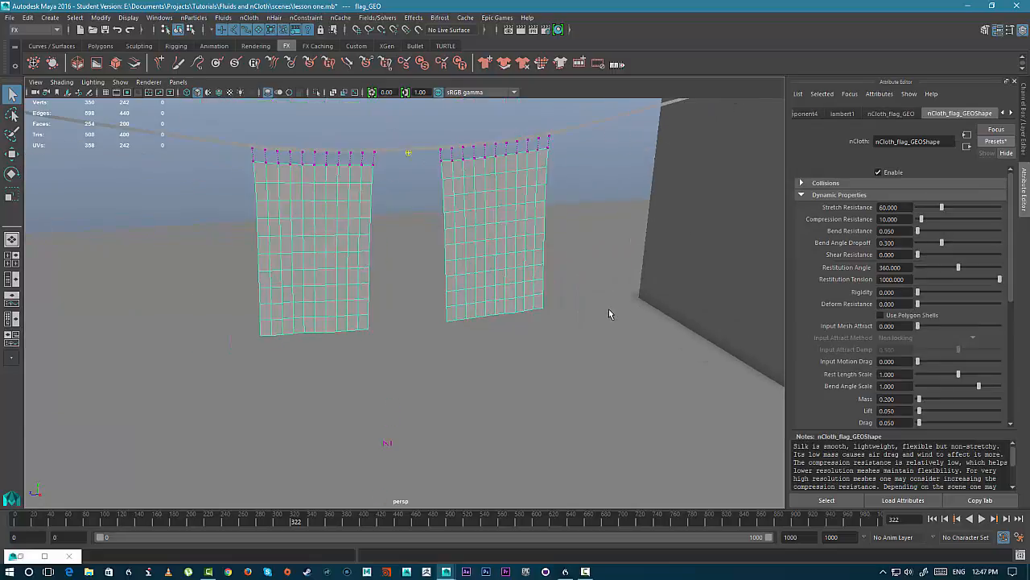
pyautogui.click(981, 520)
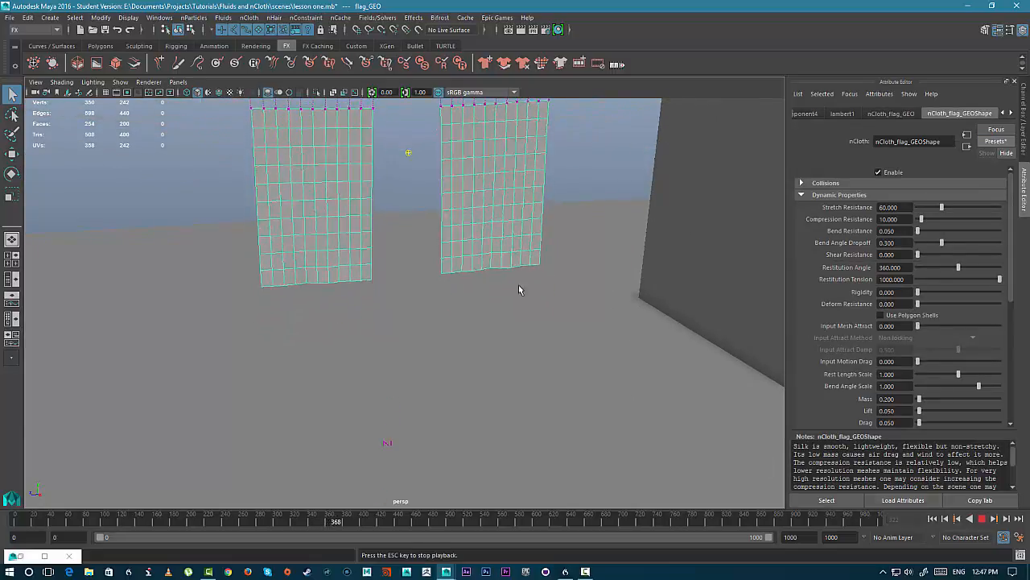
pyautogui.scroll(-5, 505, 290)
pyautogui.scroll(1, 505, 290)
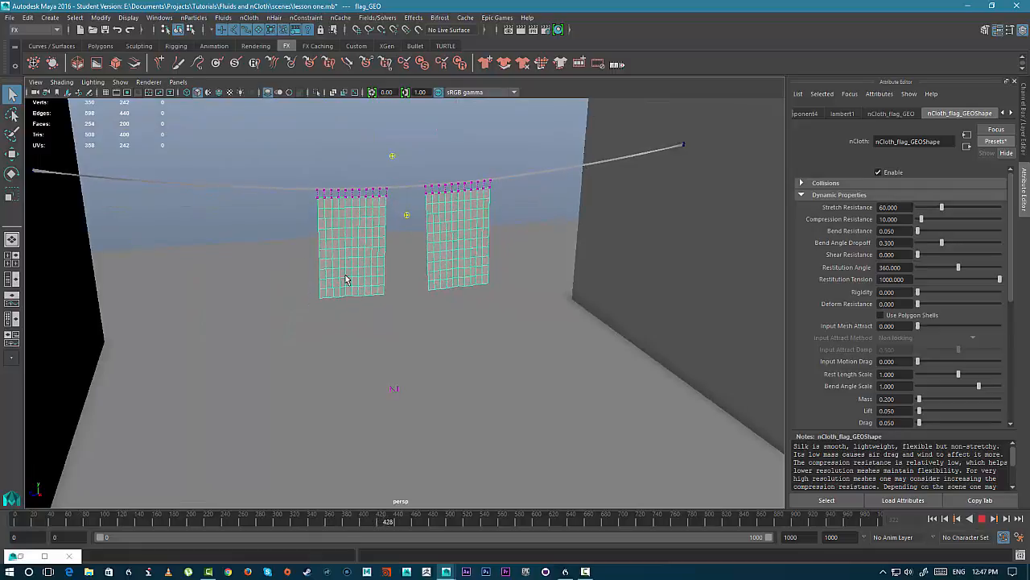
pyautogui.click(933, 520)
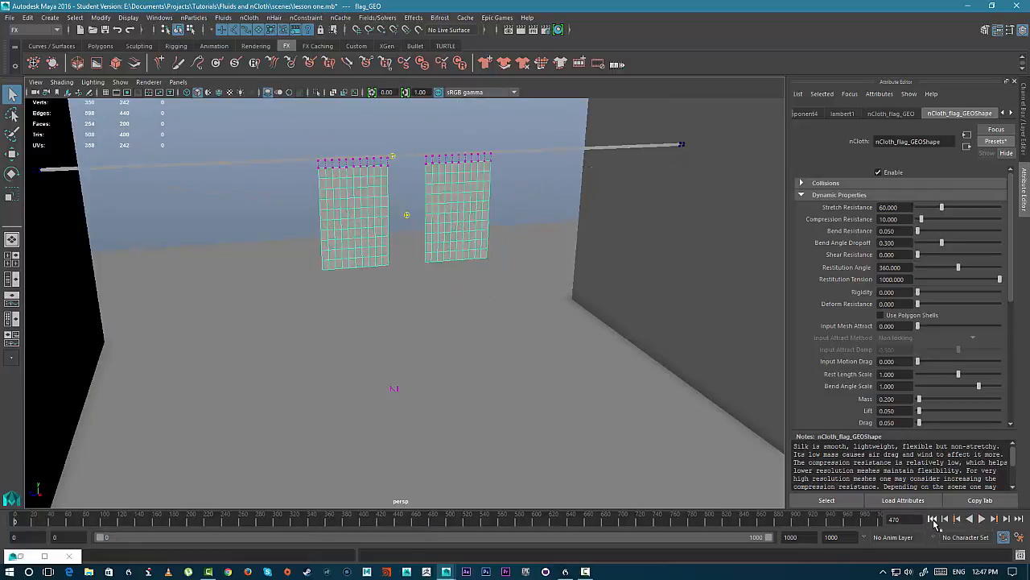
pyautogui.click(981, 520)
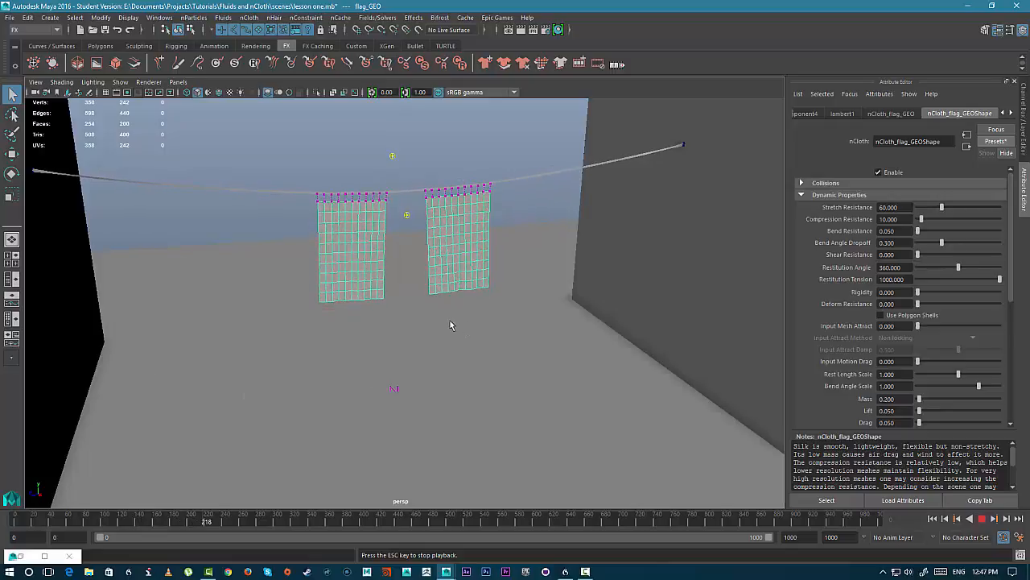
pyautogui.keyDown('alt'); pyautogui.moveTo(450, 325); pyautogui.dragTo(363, 336); pyautogui.keyUp('alt')
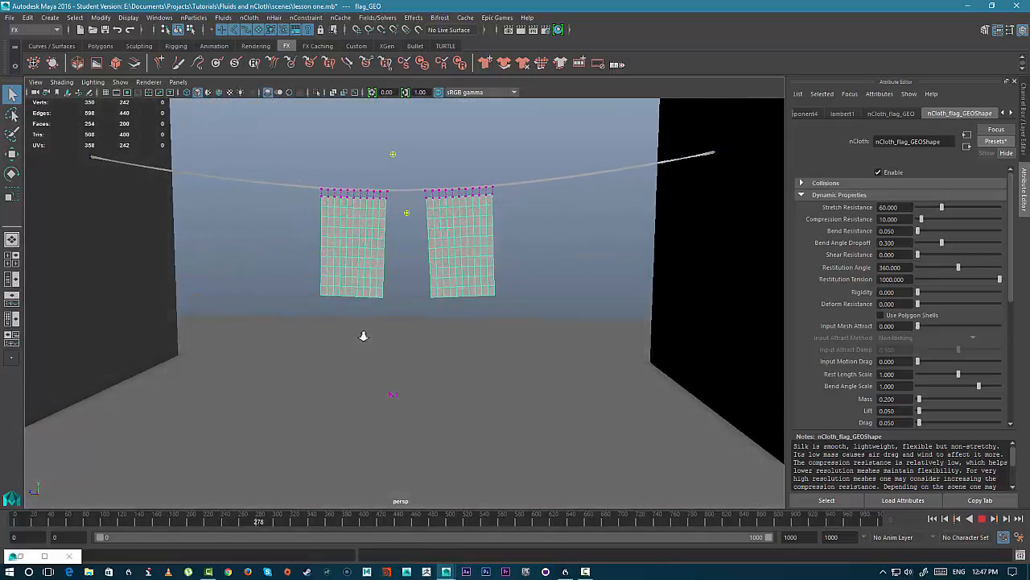
pyautogui.keyDown('alt'); pyautogui.moveTo(364, 336); pyautogui.dragTo(339, 361, button='right'); pyautogui.keyUp('alt')
pyautogui.keyDown('alt'); pyautogui.moveTo(338, 362); pyautogui.dragTo(347, 364); pyautogui.keyUp('alt')
pyautogui.keyDown('alt'); pyautogui.moveTo(347, 364); pyautogui.dragTo(660, 487, button='right'); pyautogui.keyUp('alt')
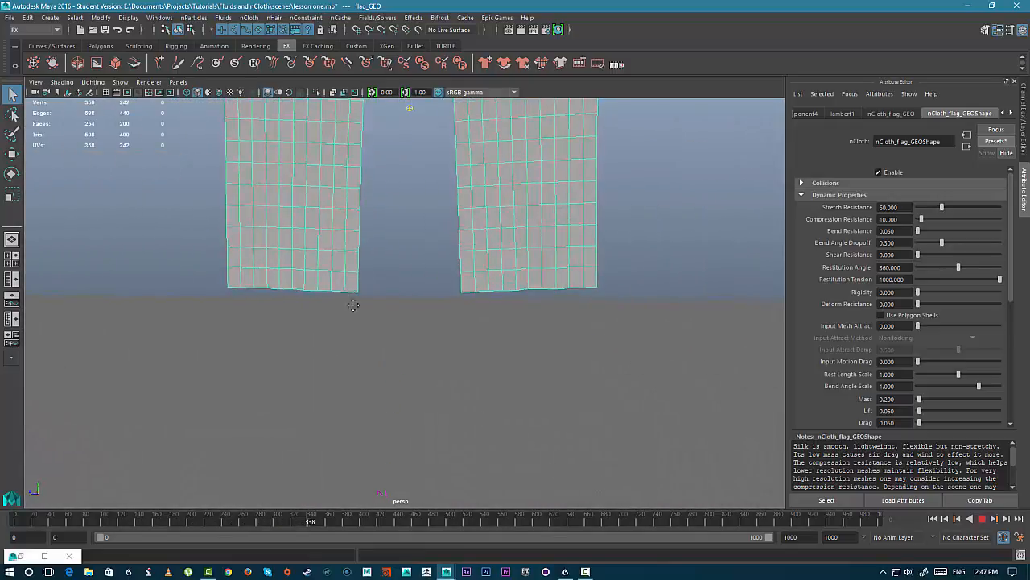
pyautogui.keyDown('alt'); pyautogui.moveTo(354, 305); pyautogui.dragTo(432, 398, button='middle'); pyautogui.keyUp('alt')
pyautogui.keyDown('alt'); pyautogui.moveTo(432, 399); pyautogui.dragTo(510, 472, button='right'); pyautogui.keyUp('alt')
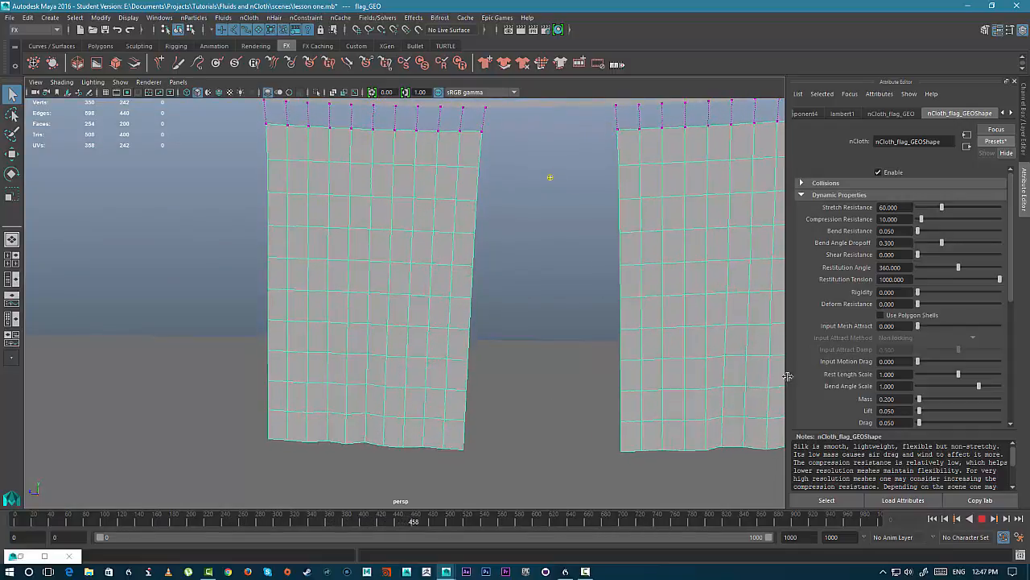
# - In the flag's Quality Settings, set Max Iterations to 10000, Max Self Collide Iterations to 32 and Collide Last Threshold to 1
pyautogui.scroll(-2, 893, 298)
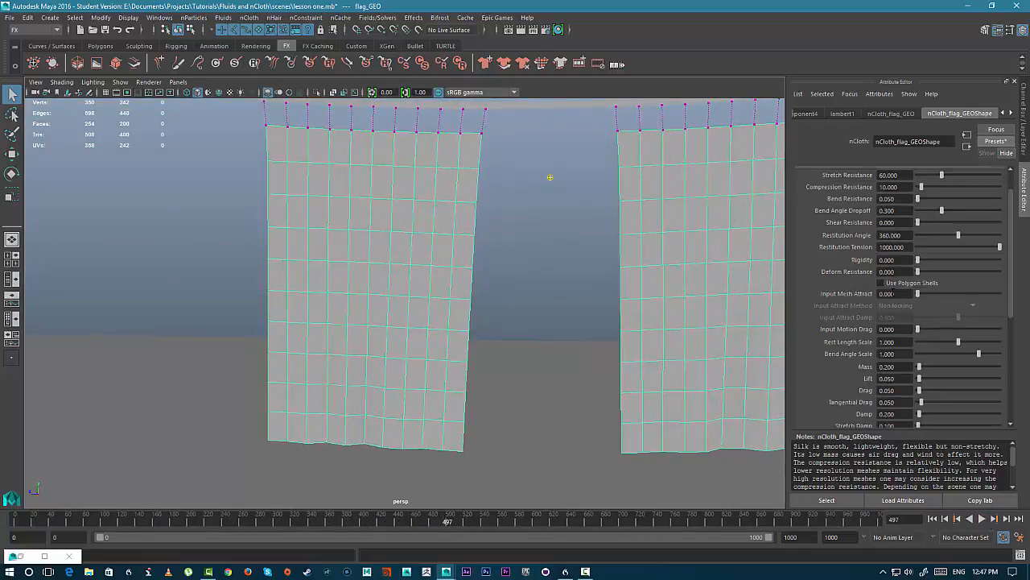
pyautogui.scroll(-8, 872, 343)
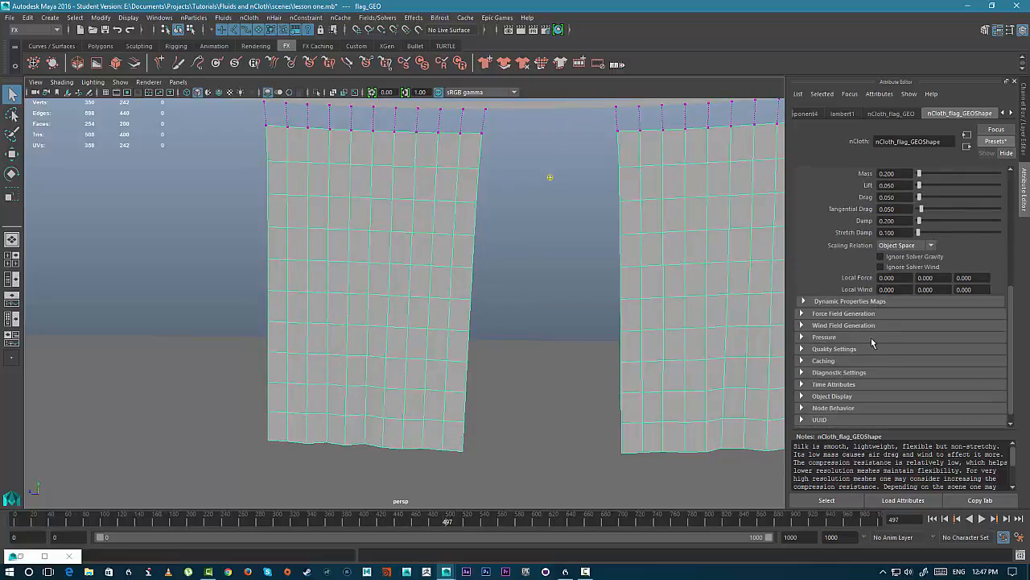
pyautogui.scroll(3, 858, 240)
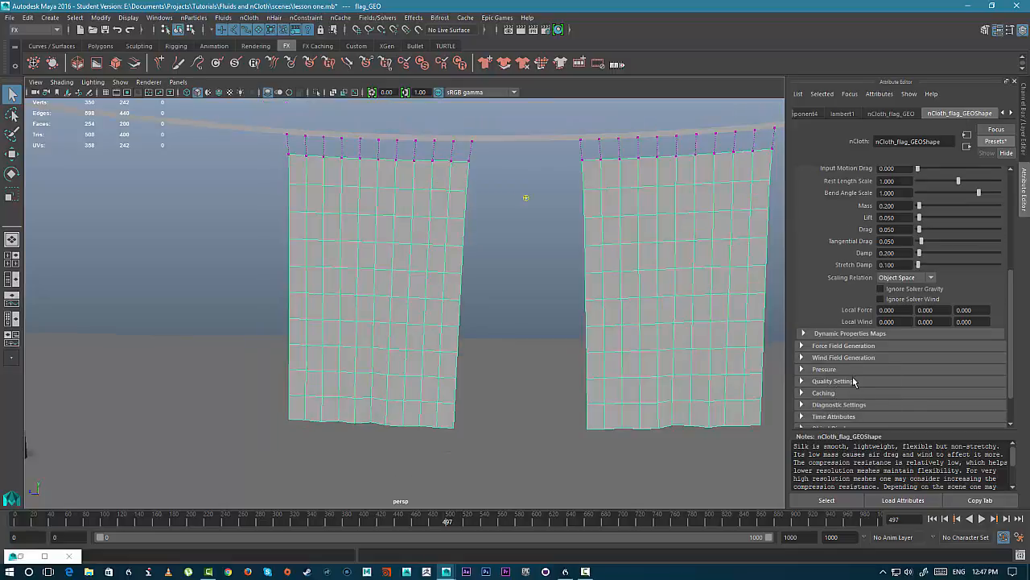
pyautogui.click(834, 381)
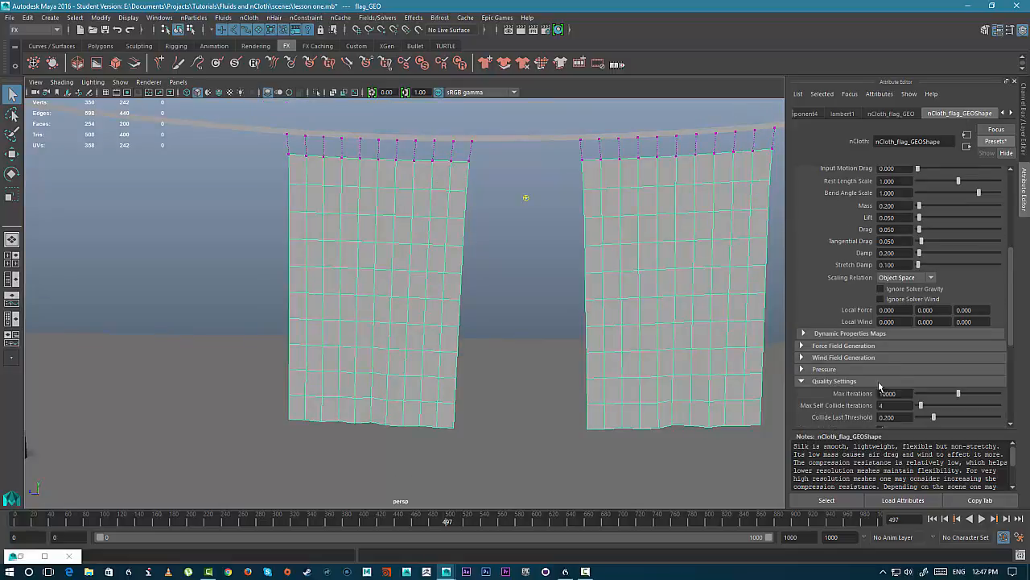
pyautogui.scroll(-3, 885, 378)
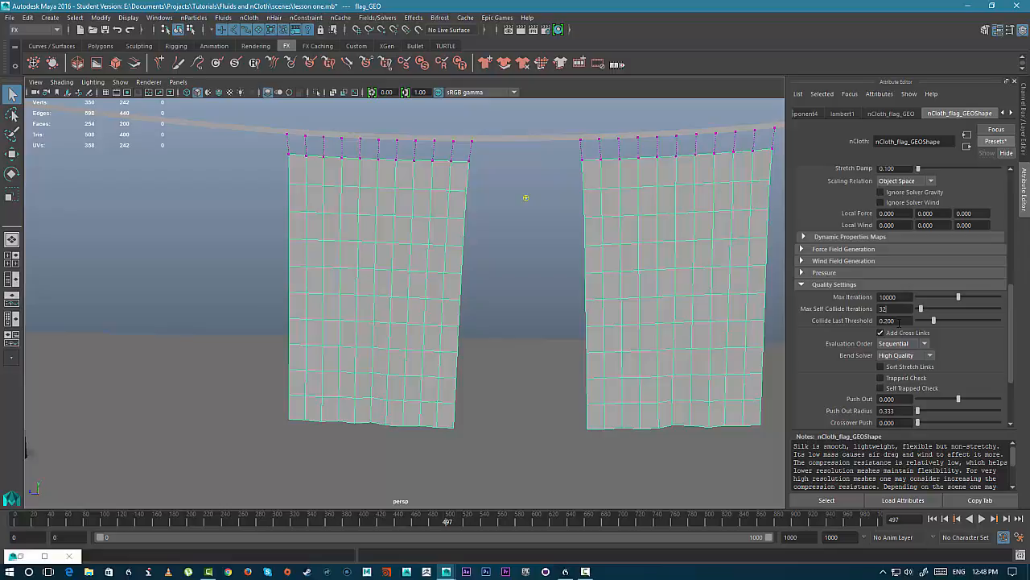
pyautogui.press('Tab')
pyautogui.click(932, 519)
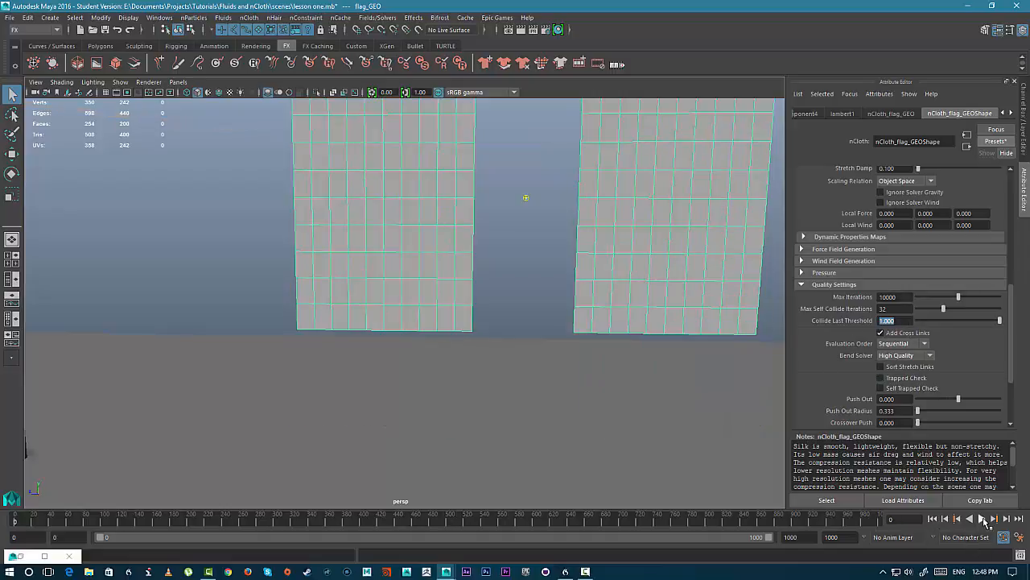
# - Play the simulation to check the flags with the new quality settings
pyautogui.click(982, 518)
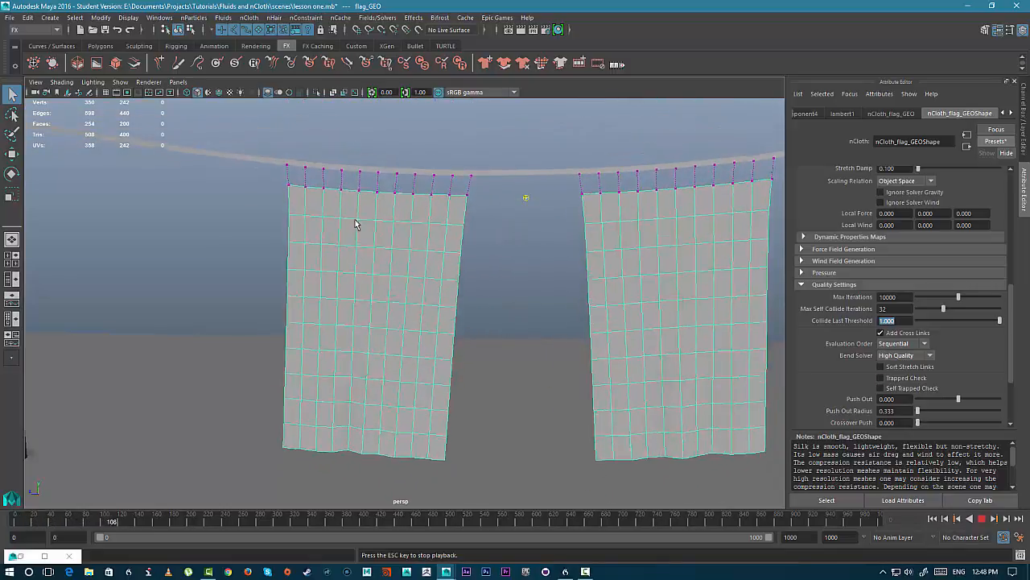
pyautogui.click(982, 519)
pyautogui.scroll(-6, 582, 361)
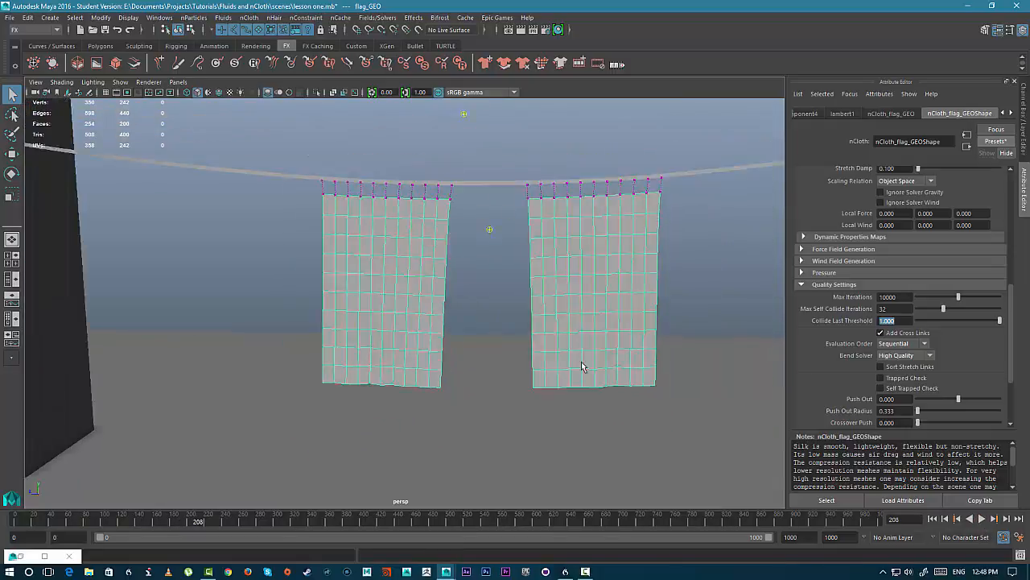
# - On the nucleus solver, set Substeps to 12 and Max Collision Iterations to 16 and play the simulation
pyautogui.moveTo(466, 488); pyautogui.dragTo(467, 486)
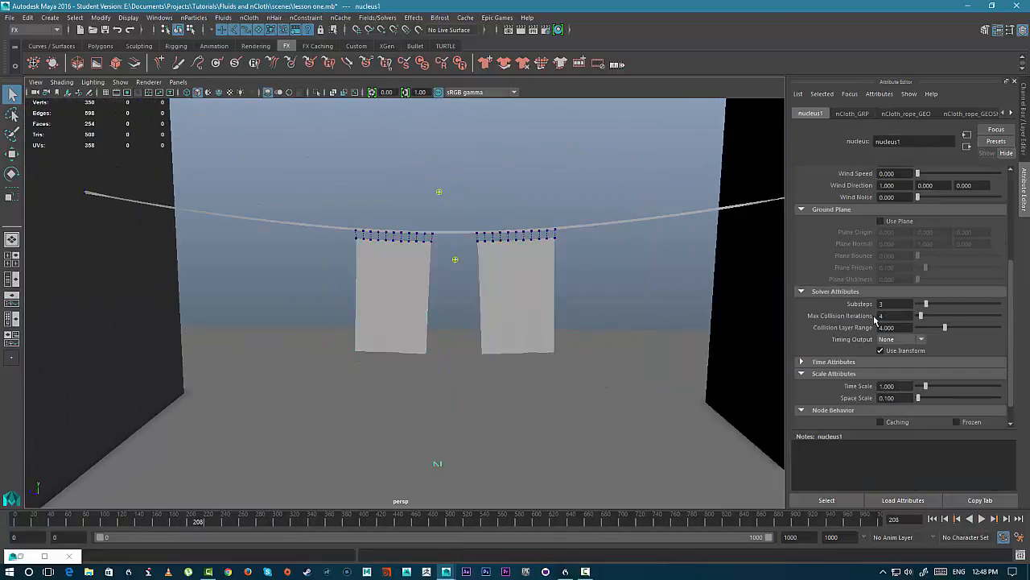
pyautogui.scroll(-3, 575, 354)
pyautogui.scroll(5, 574, 355)
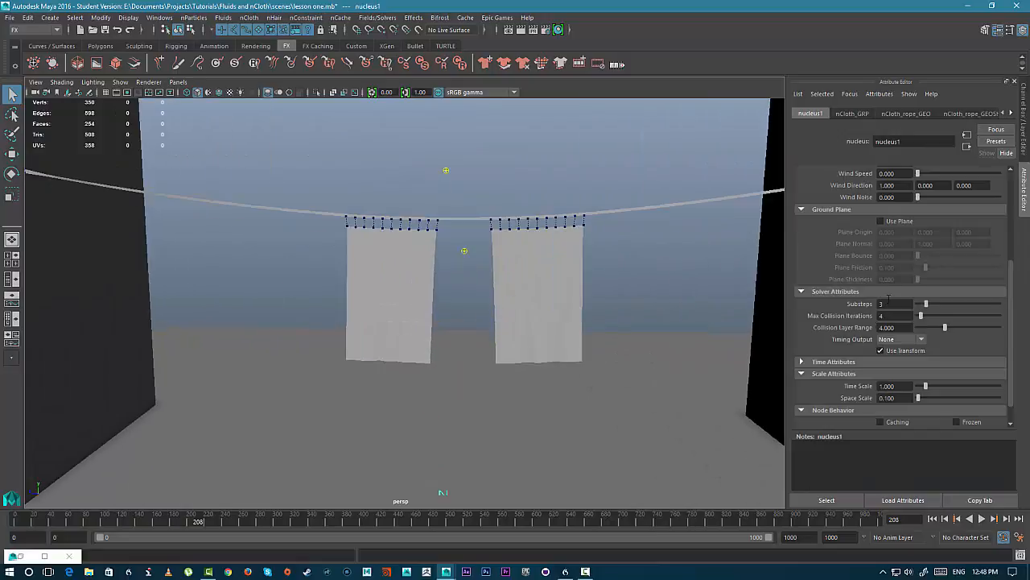
pyautogui.scroll(2, 914, 289)
pyautogui.scroll(-2, 891, 327)
pyautogui.click(981, 519)
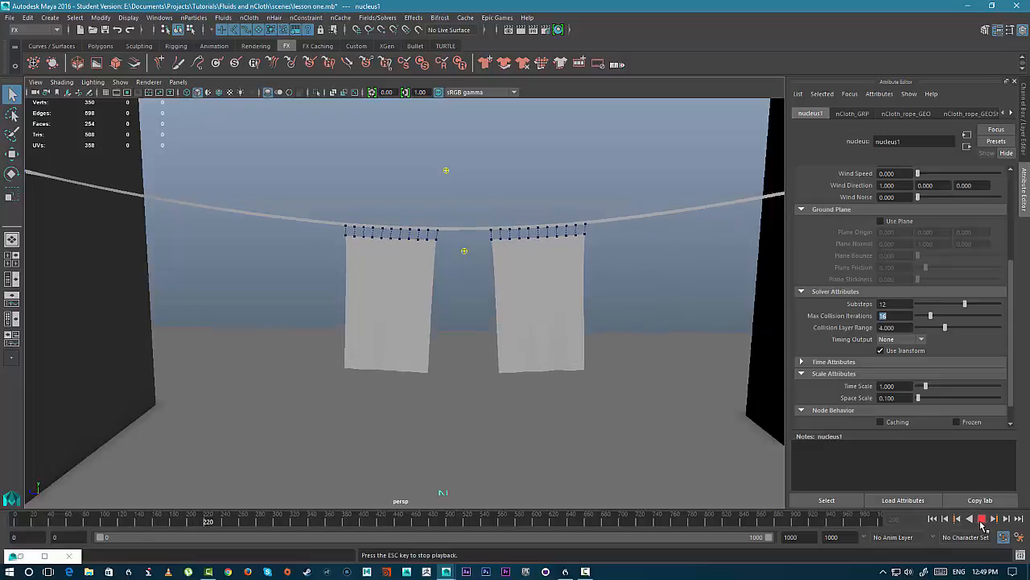
# - Rewind to the first frame and replay the simulation to review the result
pyautogui.click(982, 519)
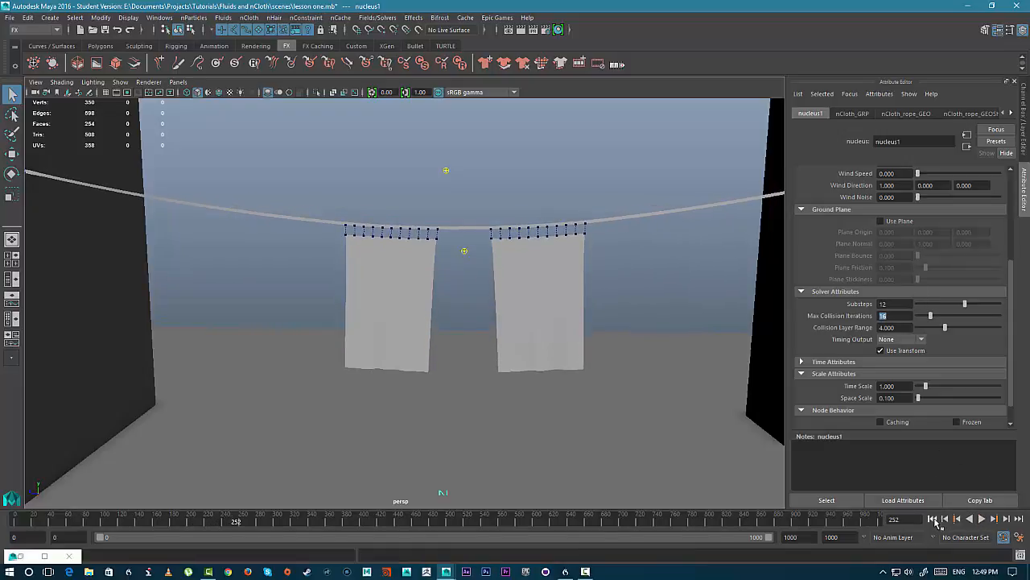
pyautogui.click(934, 519)
pyautogui.click(981, 519)
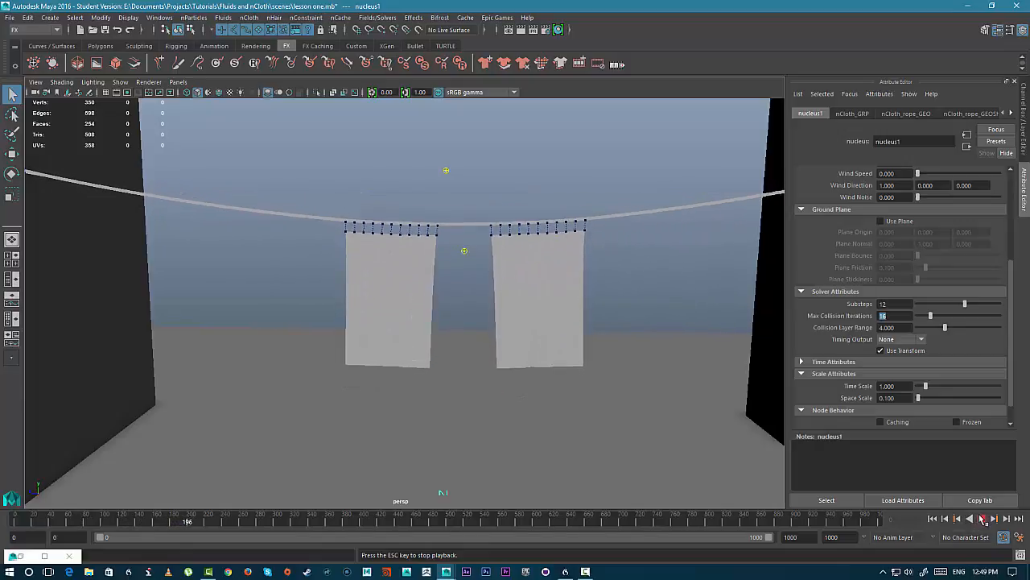
# - Stop playback and select the dynamic constraint that pins the flags to the rope
pyautogui.click(983, 519)
pyautogui.keyDown('alt'); pyautogui.moveTo(347, 261); pyautogui.dragTo(455, 327); pyautogui.keyUp('alt')
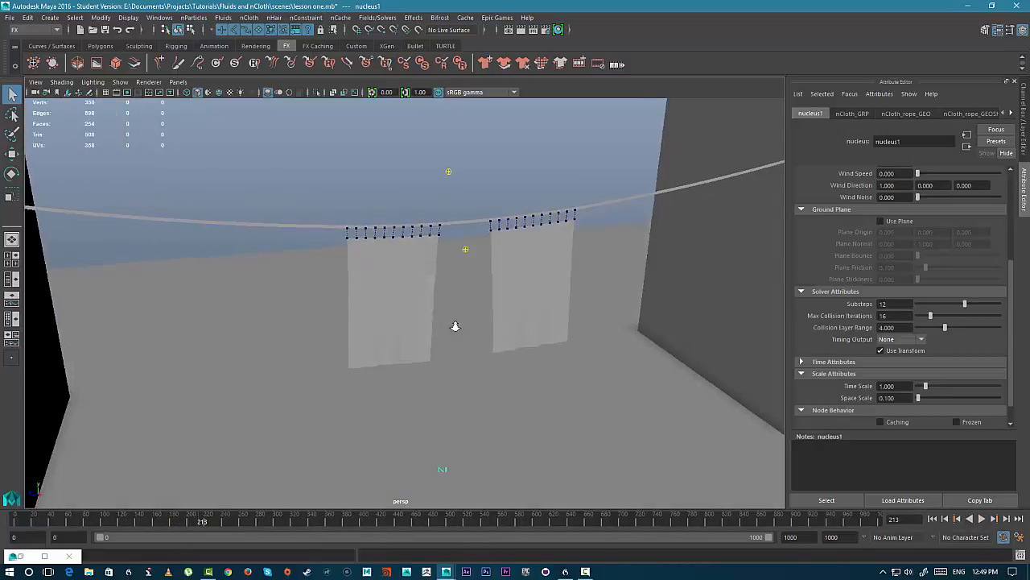
pyautogui.keyDown('alt'); pyautogui.moveTo(455, 327); pyautogui.dragTo(515, 320, button='right'); pyautogui.keyUp('alt')
pyautogui.keyDown('alt'); pyautogui.moveTo(515, 319); pyautogui.dragTo(625, 442, button='middle'); pyautogui.keyUp('alt')
pyautogui.keyDown('alt'); pyautogui.moveTo(625, 442); pyautogui.dragTo(467, 396, button='right'); pyautogui.keyUp('alt')
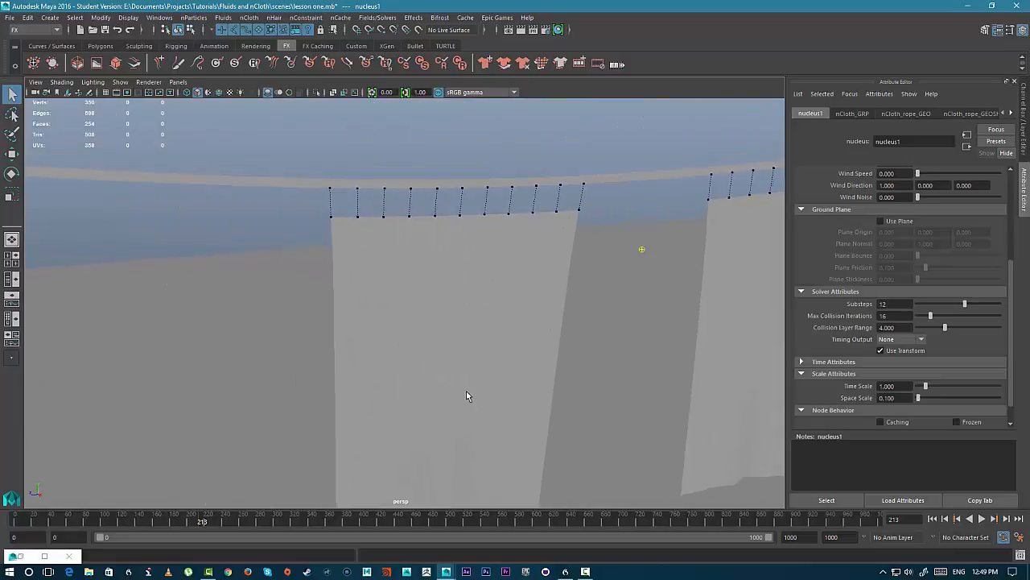
pyautogui.click(330, 204)
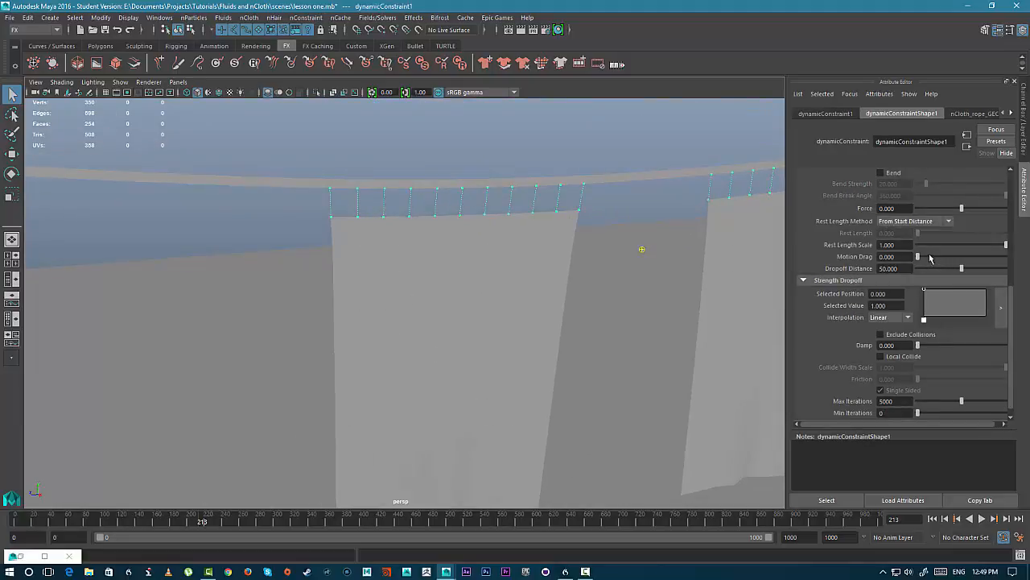
pyautogui.scroll(5, 925, 288)
pyautogui.scroll(-6, 924, 306)
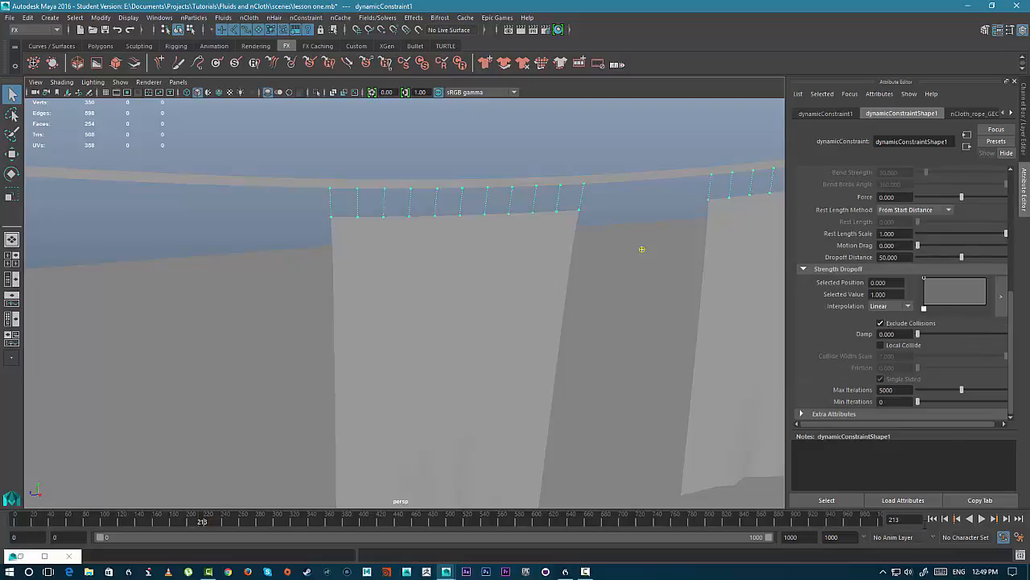
# - Rewind and replay the simulation to watch how the constraint holds the flags
pyautogui.click(934, 520)
pyautogui.click(982, 519)
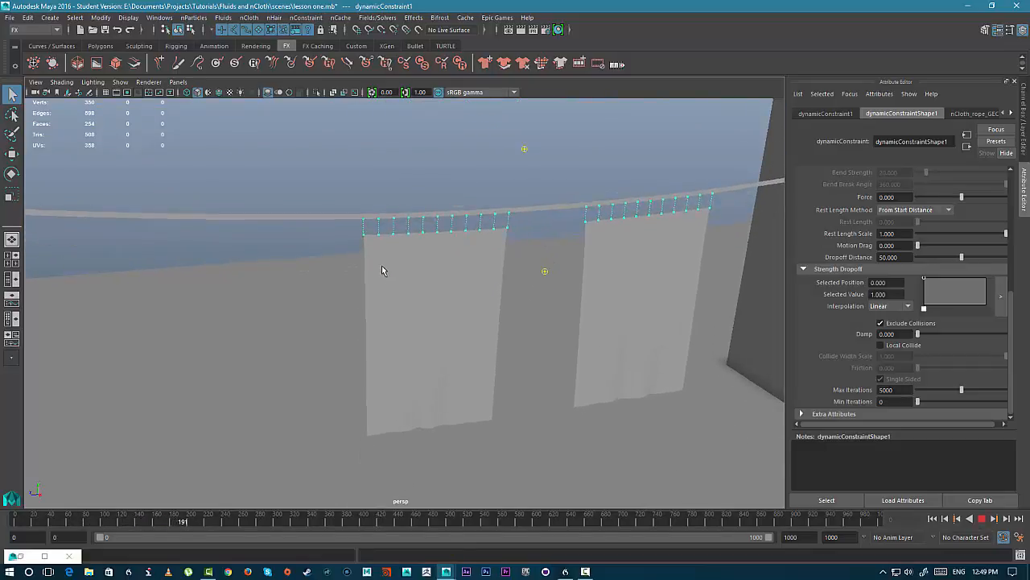
pyautogui.click(981, 519)
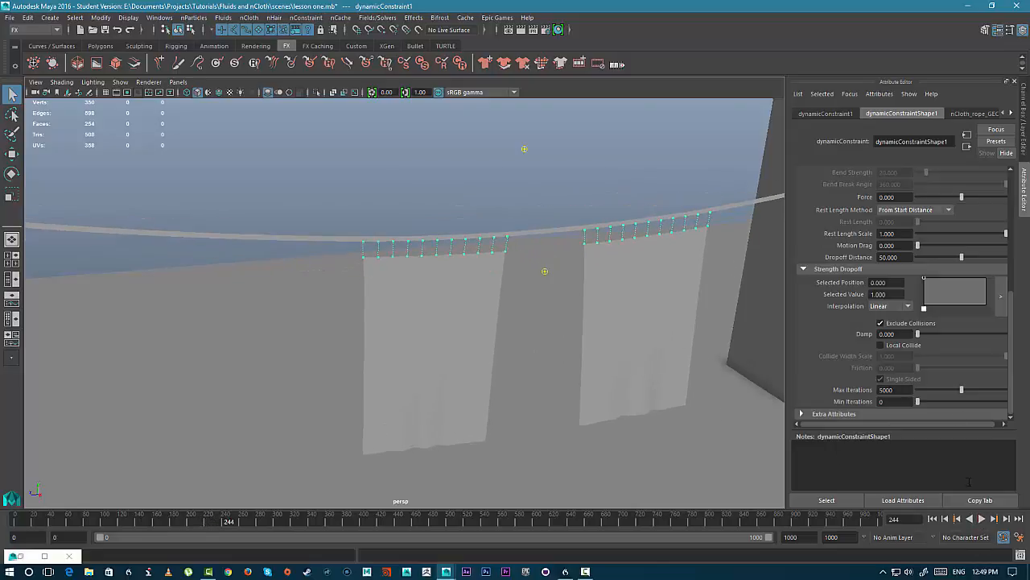
pyautogui.scroll(3, 882, 238)
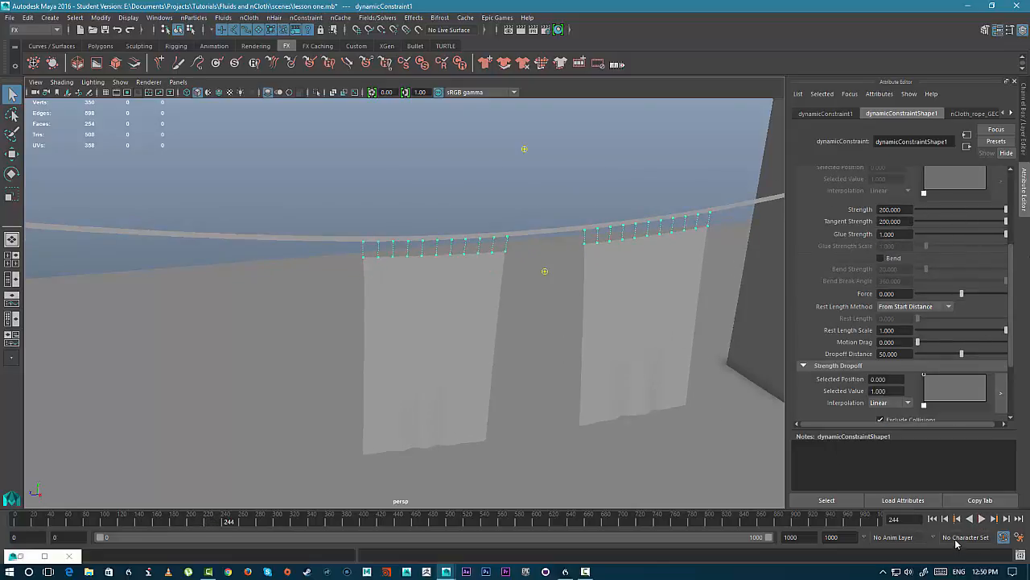
pyautogui.click(937, 519)
pyautogui.click(981, 519)
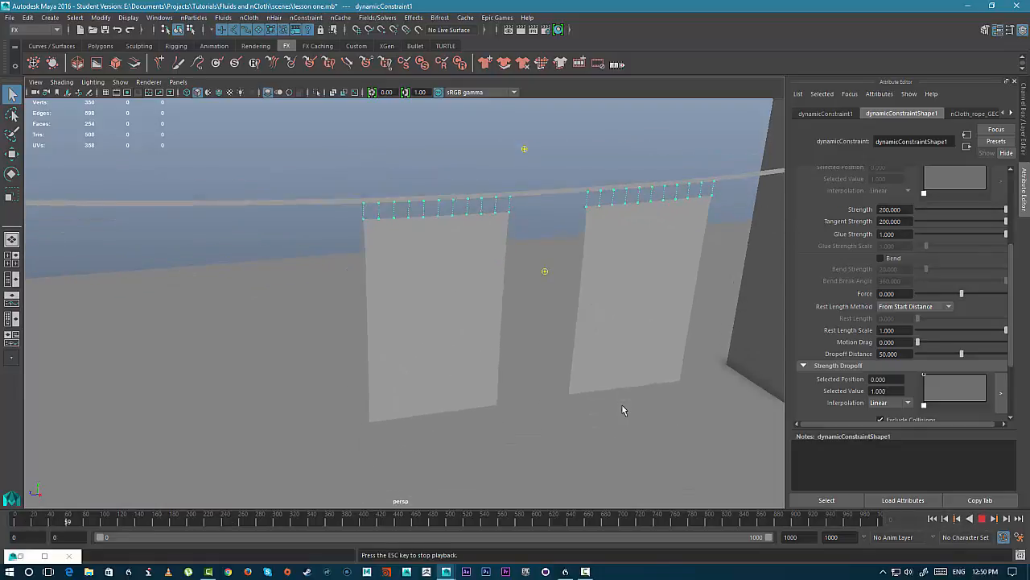
# - On the dynamic constraint, set Strength to 0.5 and Tangent Strength to 0.2, then replay from the start
pyautogui.doubleClick(889, 209)
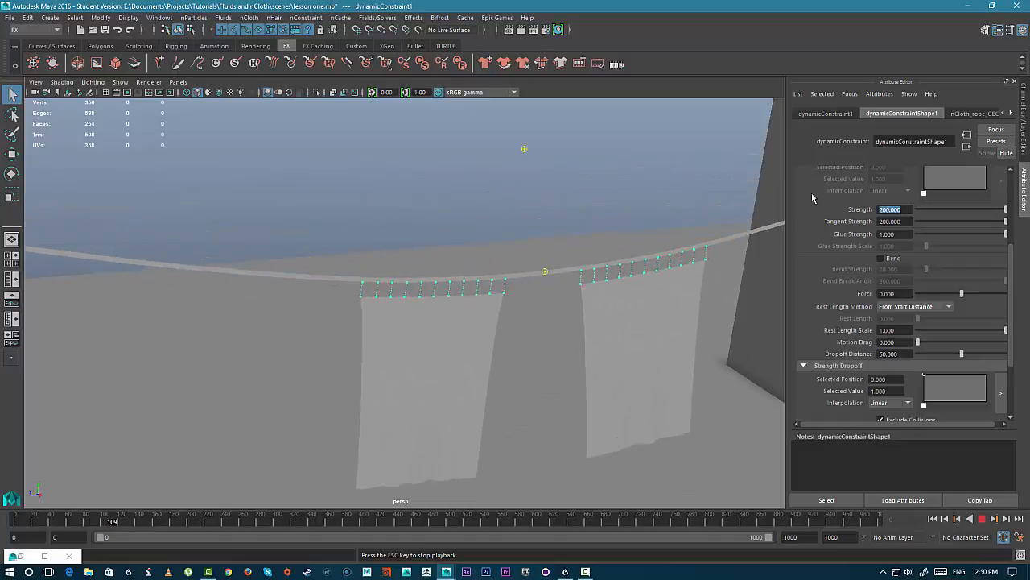
pyautogui.write('0.5')
pyautogui.press('Return')
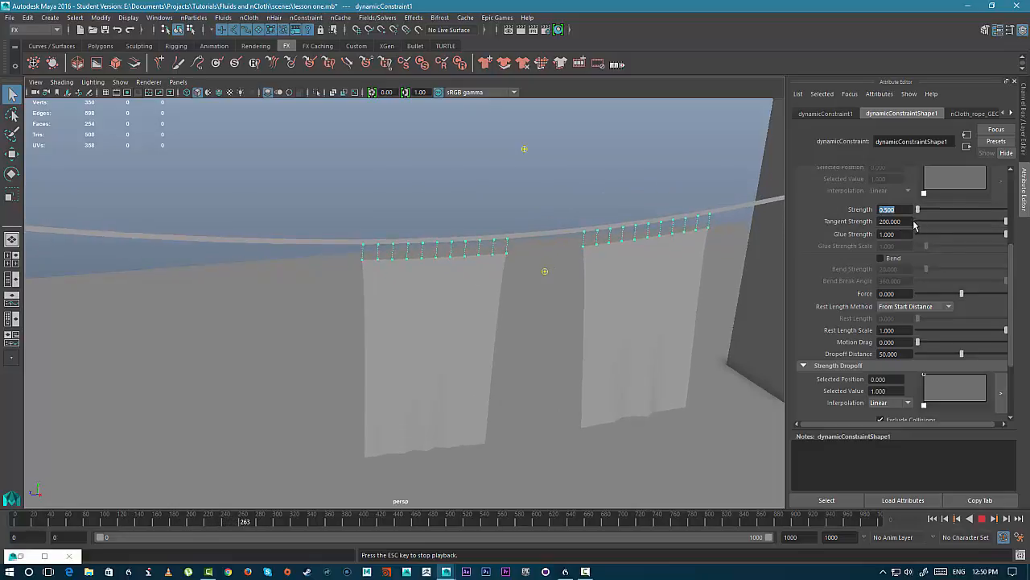
pyautogui.press('Tab')
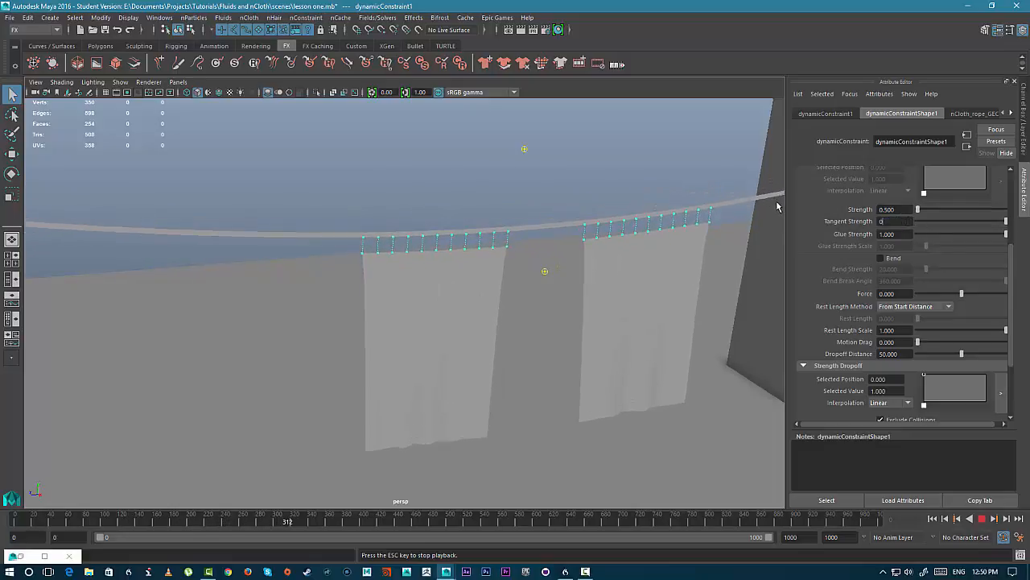
pyautogui.write('0.2')
pyautogui.press('Return')
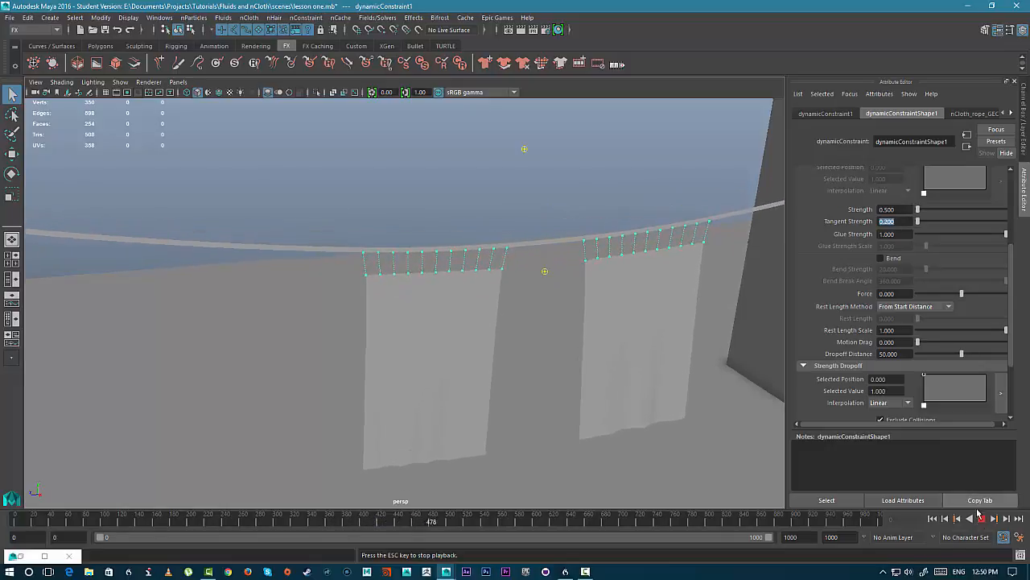
pyautogui.click(982, 518)
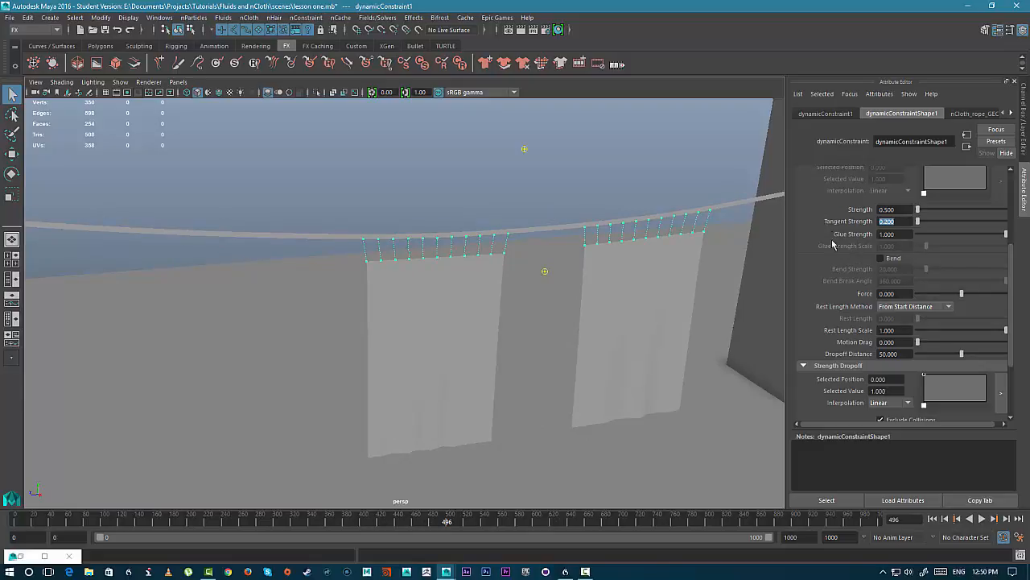
pyautogui.click(932, 518)
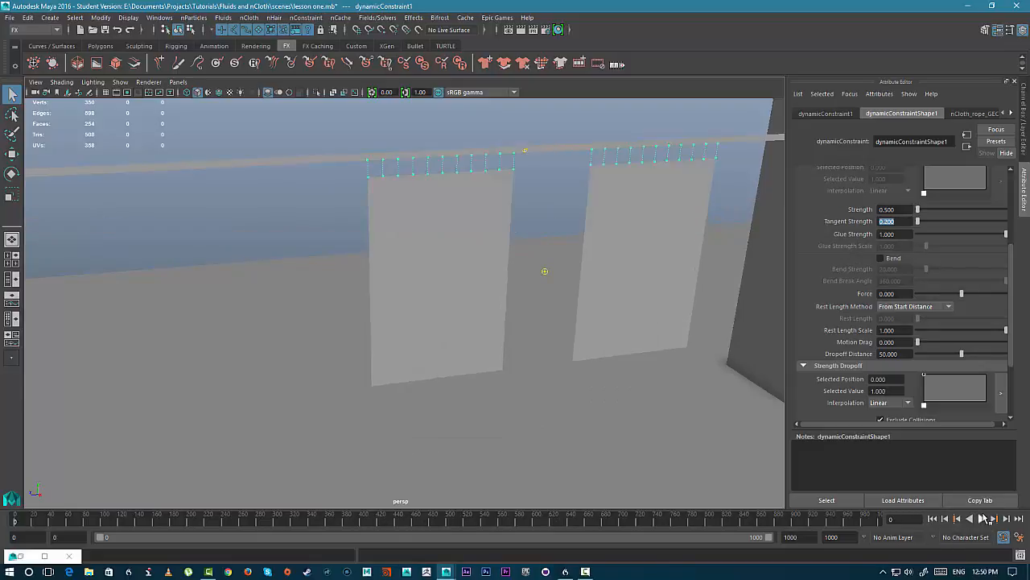
pyautogui.click(982, 519)
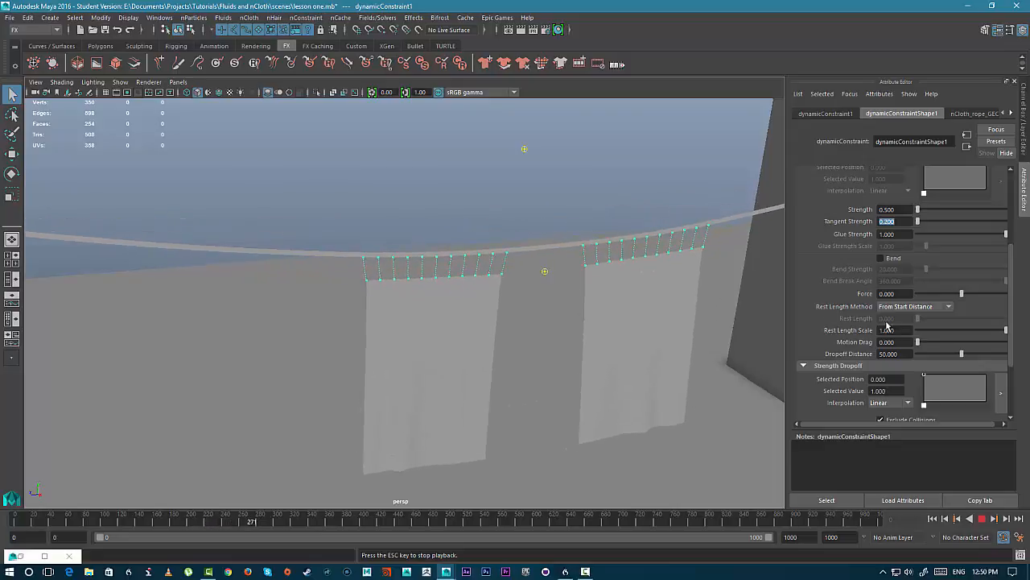
# - Set the constraint's Rest Length Scale to 0.2 and replay the simulation from the first frame
pyautogui.click(887, 329)
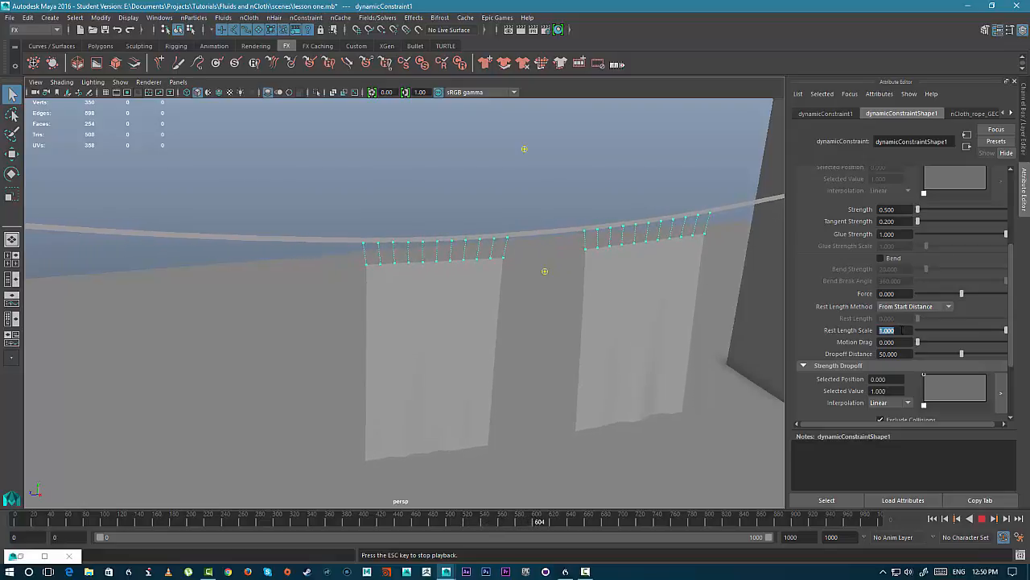
pyautogui.write('0.2')
pyautogui.press('Return')
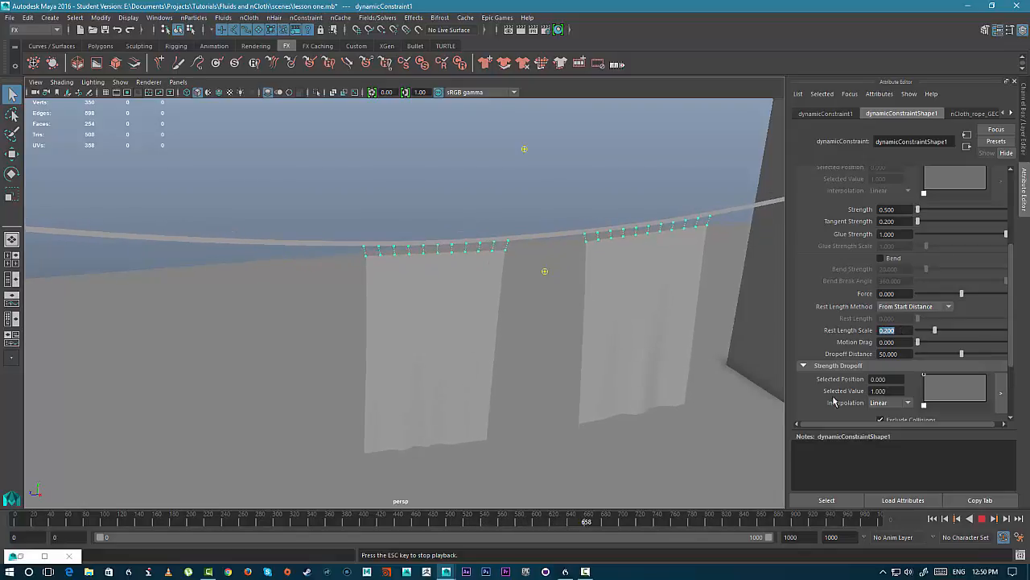
pyautogui.click(982, 519)
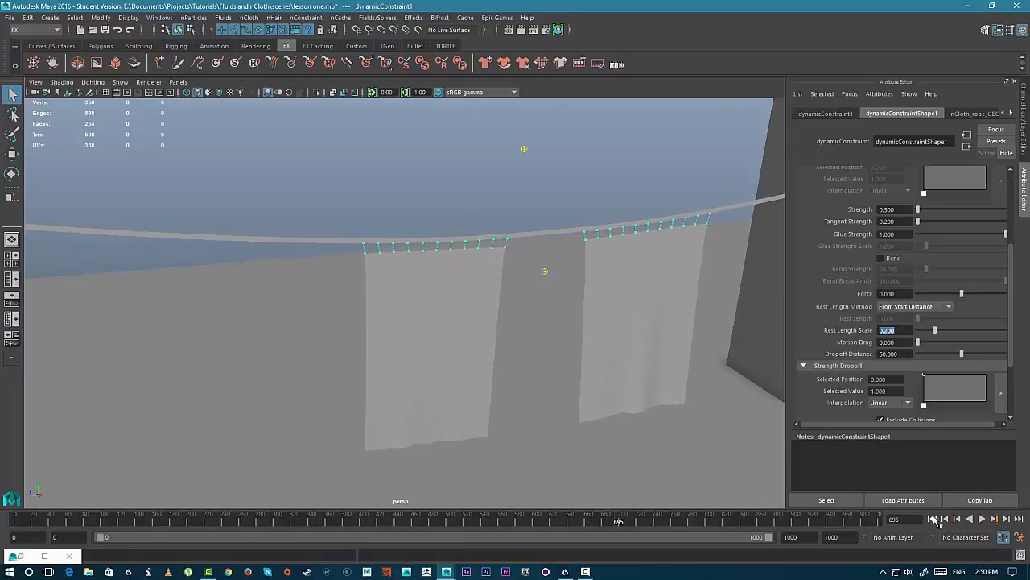
pyautogui.click(933, 520)
pyautogui.click(982, 520)
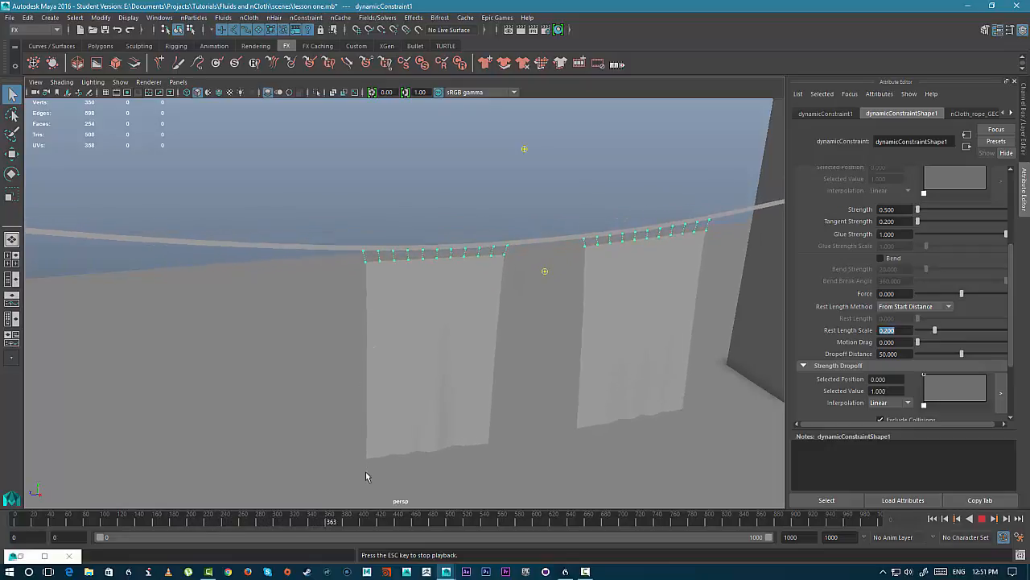
pyautogui.click(983, 519)
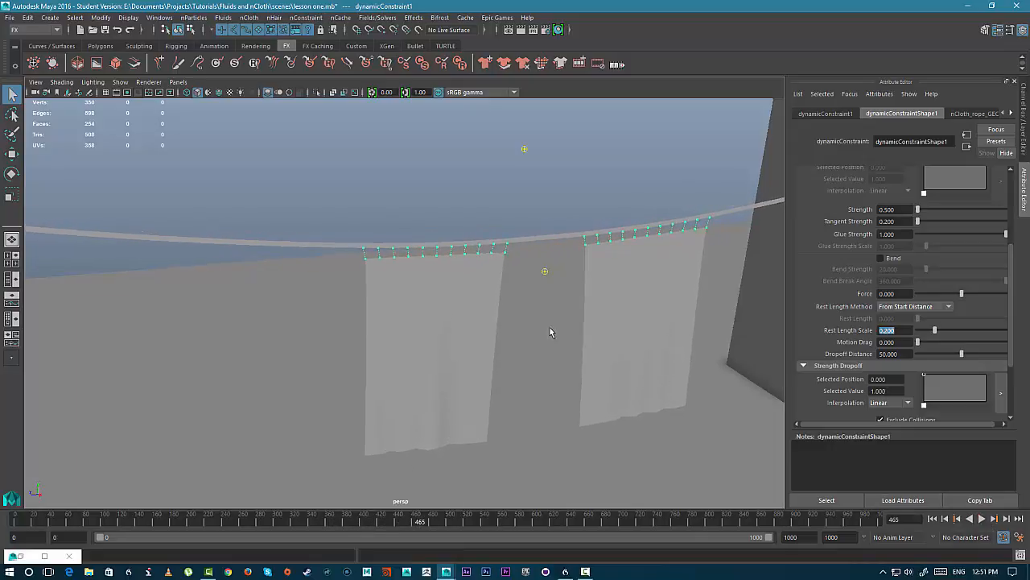
# - Orbit around the scene to examine the flags hanging on the rope
pyautogui.scroll(-8, 551, 331)
pyautogui.keyDown('alt'); pyautogui.moveTo(482, 283); pyautogui.dragTo(401, 247); pyautogui.keyUp('alt')
pyautogui.keyDown('alt'); pyautogui.moveTo(418, 261); pyautogui.dragTo(510, 301, button='right'); pyautogui.keyUp('alt')
pyautogui.keyDown('alt'); pyautogui.moveTo(505, 326); pyautogui.dragTo(510, 283, button='middle'); pyautogui.keyUp('alt')
pyautogui.keyDown('alt'); pyautogui.moveTo(510, 282); pyautogui.dragTo(483, 280, button='right'); pyautogui.keyUp('alt')
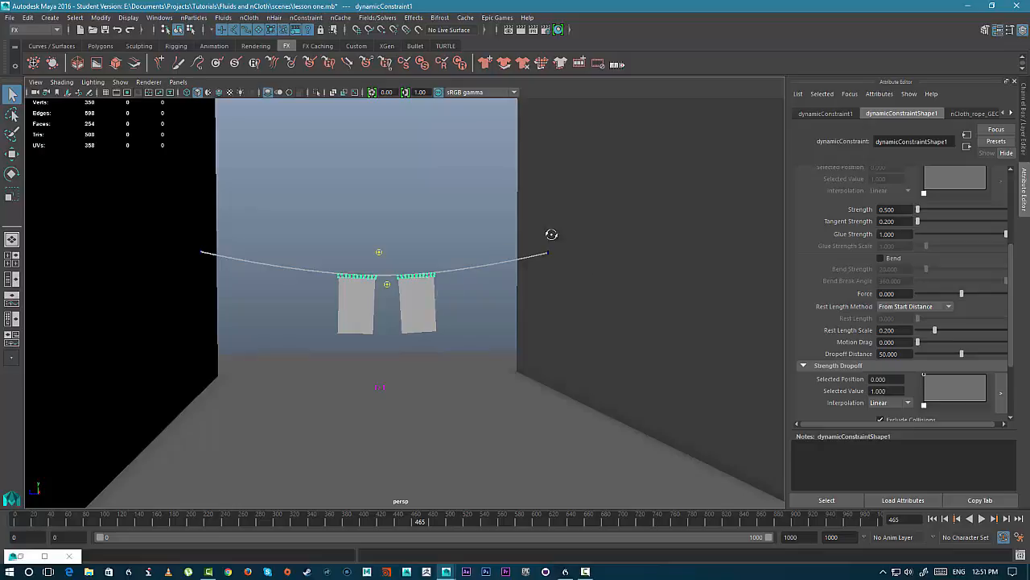
pyautogui.moveTo(552, 234)
pyautogui.keyDown('alt'); pyautogui.mouseDown()
pyautogui.moveTo(528, 241)
pyautogui.moveTo(544, 245)
pyautogui.mouseUp(); pyautogui.keyUp('alt')
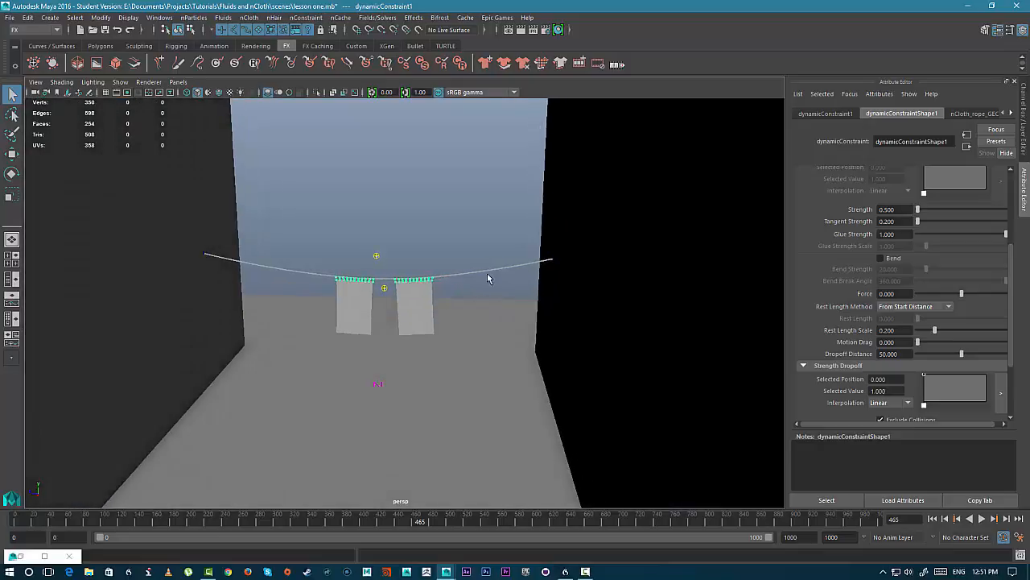
pyautogui.keyDown('alt'); pyautogui.moveTo(477, 282); pyautogui.dragTo(504, 228, button='middle'); pyautogui.keyUp('alt')
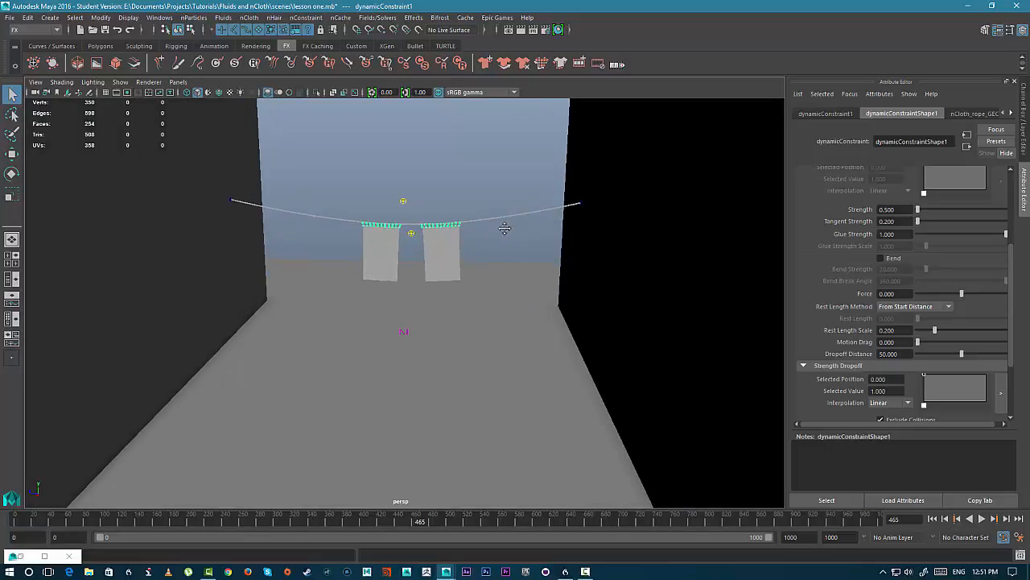
pyautogui.keyDown('alt'); pyautogui.moveTo(504, 229); pyautogui.dragTo(475, 239); pyautogui.keyUp('alt')
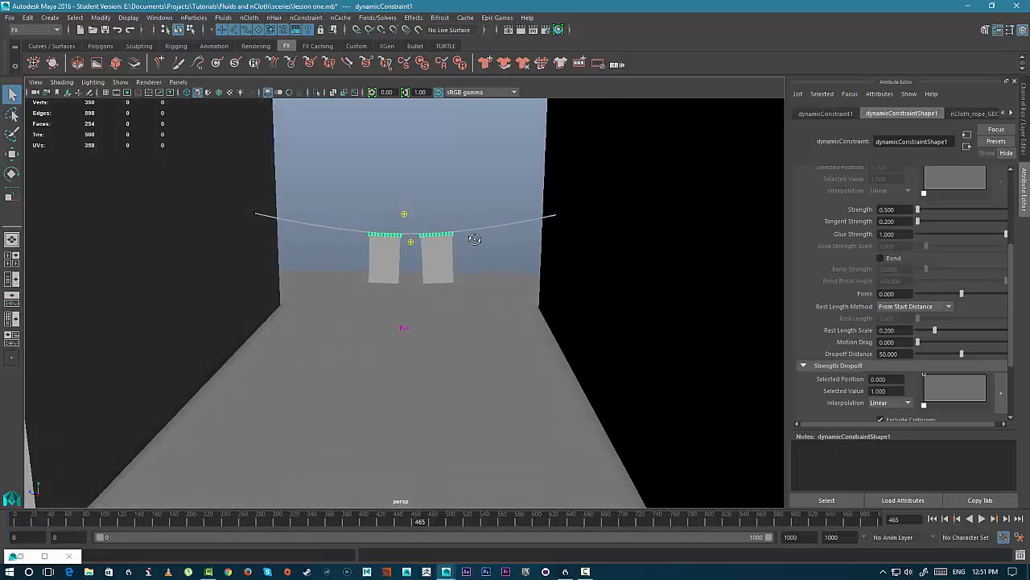
pyautogui.scroll(5, 825, 265)
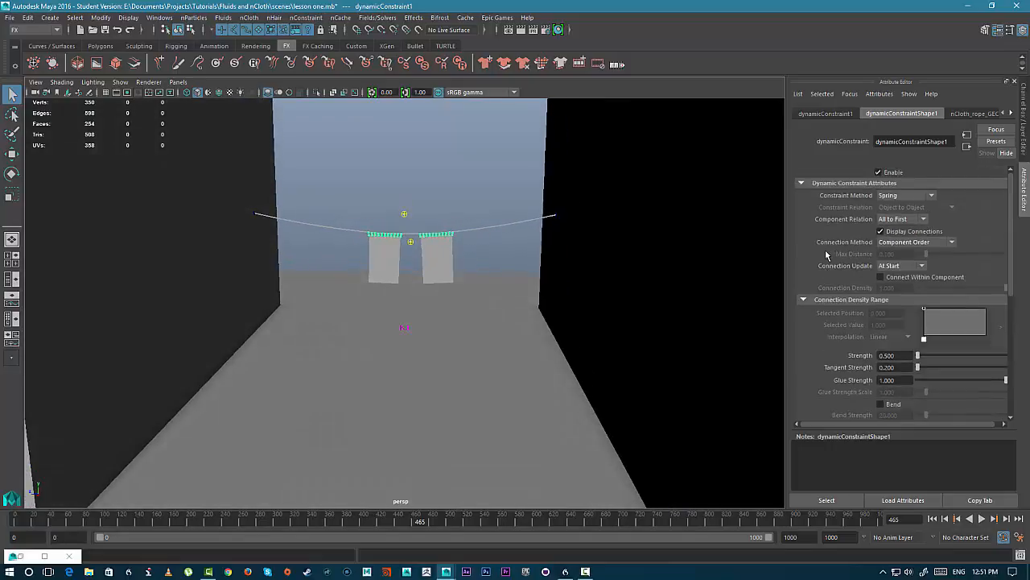
pyautogui.scroll(2, 470, 290)
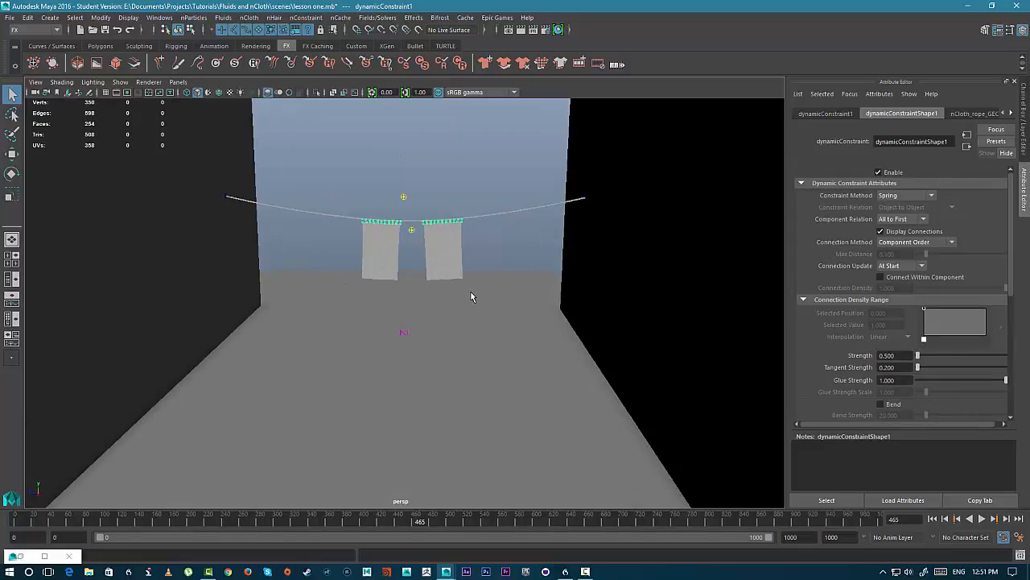
# - Inspect the quality settings of the flag and rope nCloth objects
pyautogui.click(456, 251)
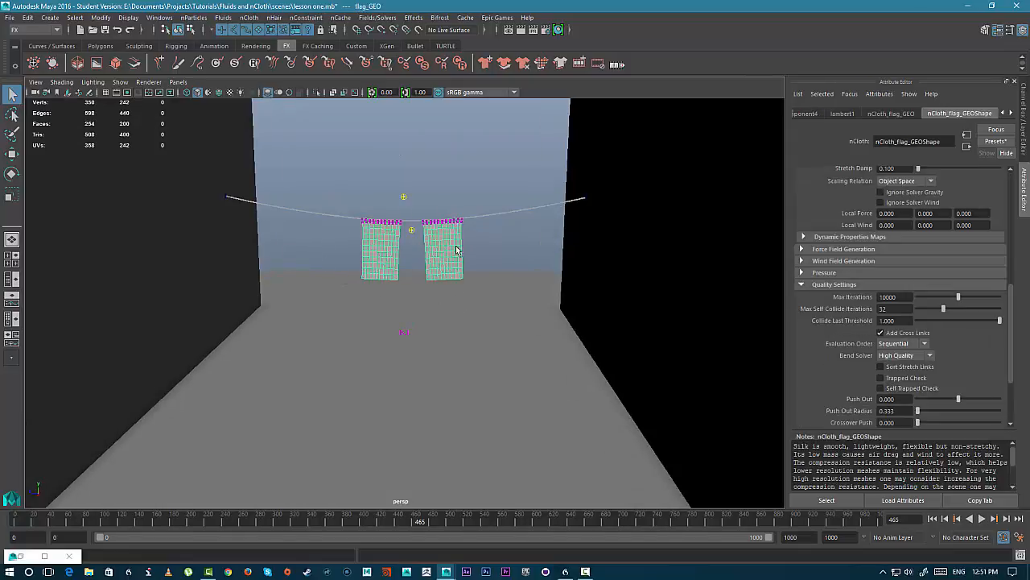
pyautogui.scroll(4, 486, 275)
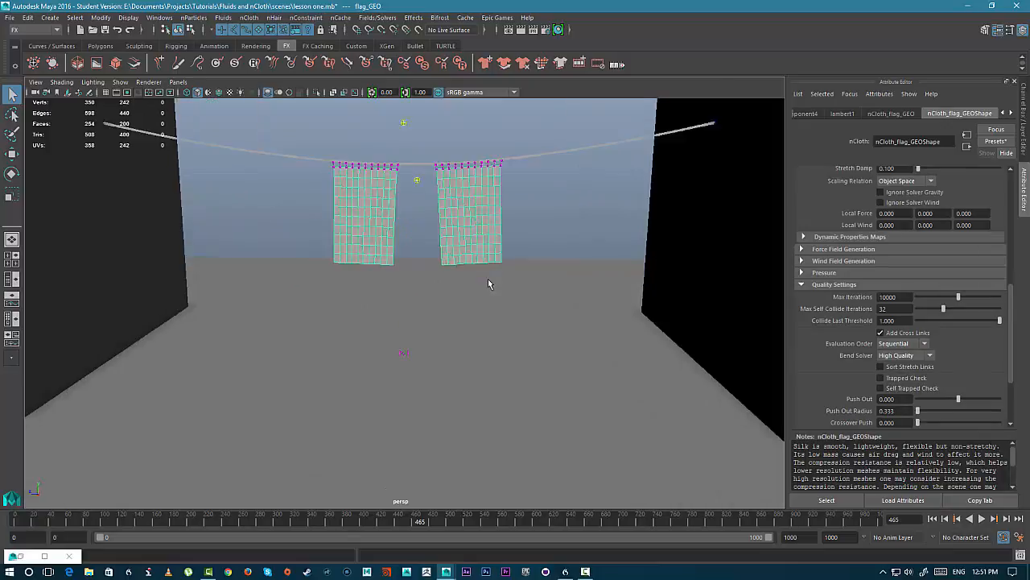
pyautogui.keyDown('alt'); pyautogui.moveTo(442, 124); pyautogui.dragTo(460, 274, button='middle'); pyautogui.keyUp('alt')
pyautogui.scroll(-2, 395, 308)
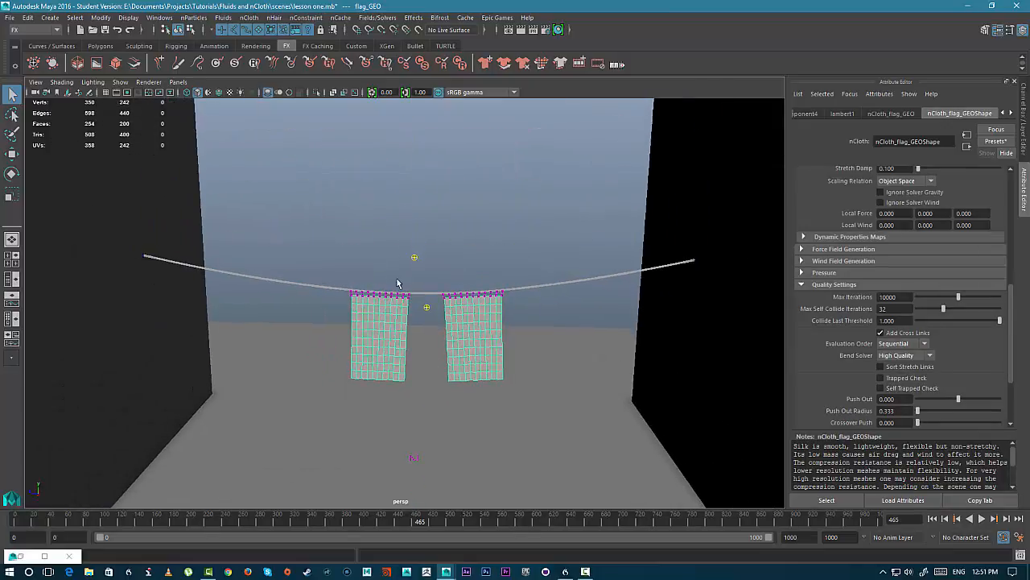
pyautogui.click(302, 276)
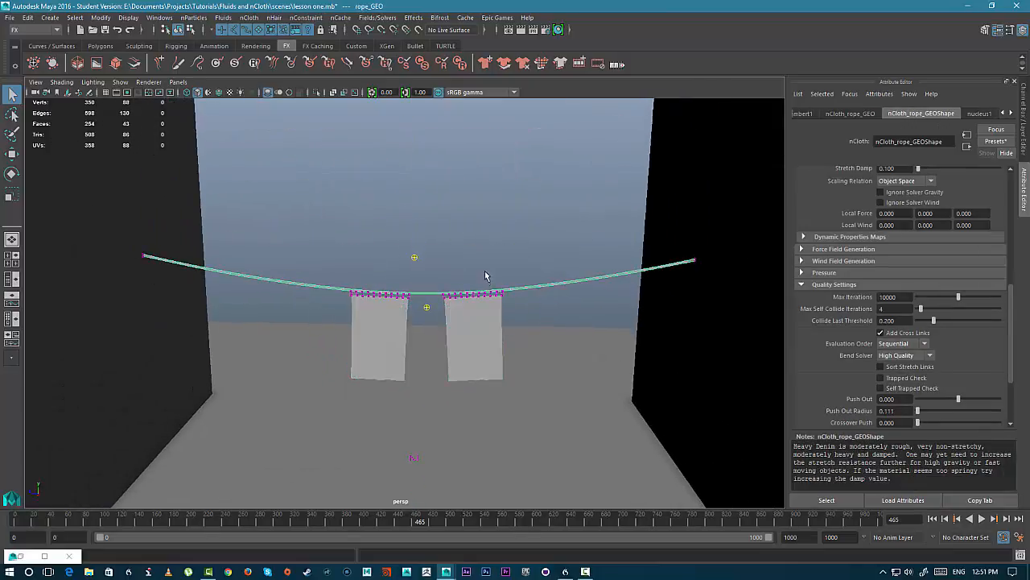
pyautogui.scroll(-2, 570, 313)
pyautogui.scroll(2, 570, 313)
pyautogui.scroll(-3, 524, 321)
pyautogui.scroll(2, 498, 315)
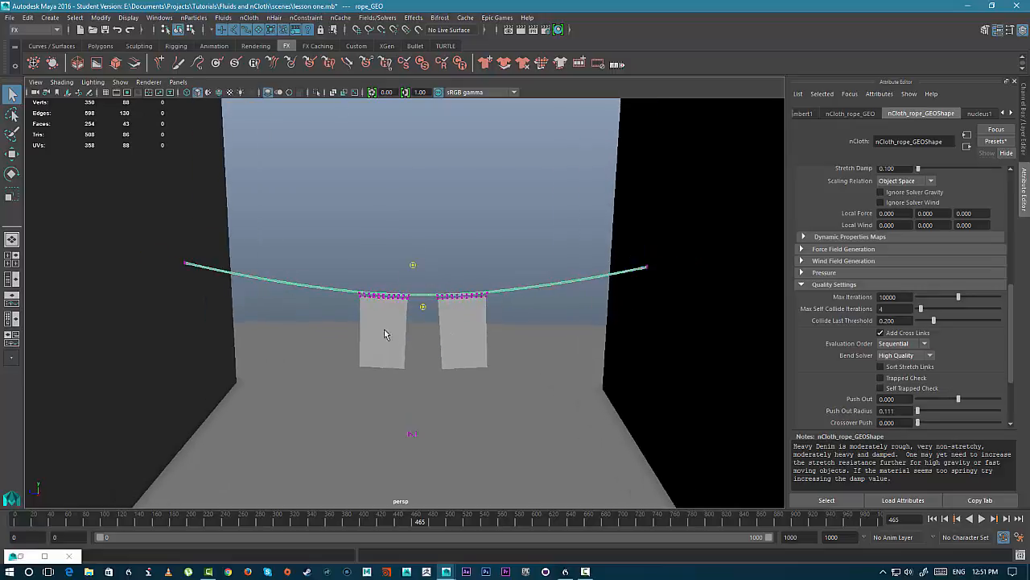
# - Review the flag's nCloth, the nucleus solver and the dynamic constraint attributes in turn
pyautogui.click(470, 319)
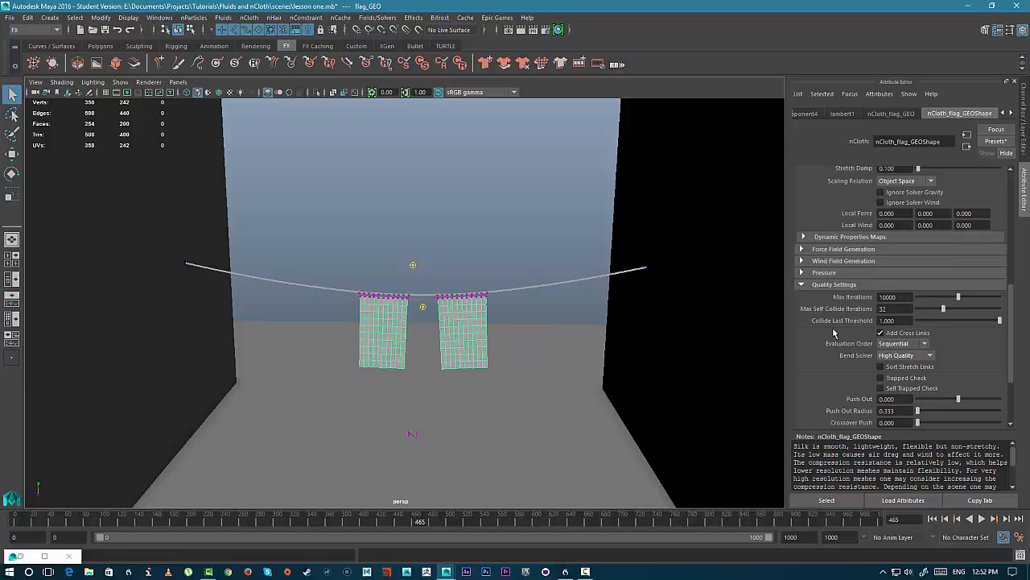
pyautogui.scroll(2, 835, 332)
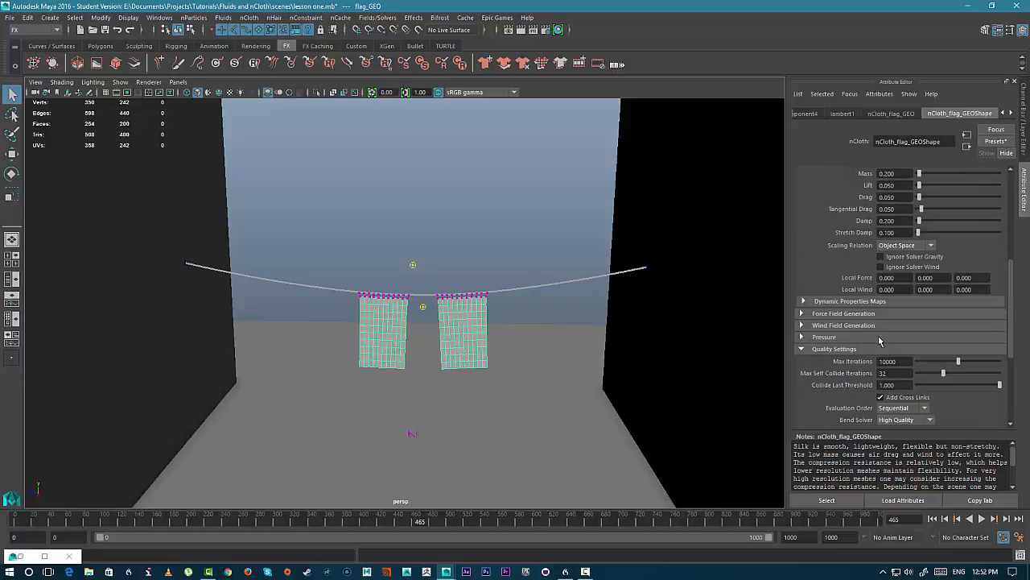
pyautogui.scroll(-3, 926, 407)
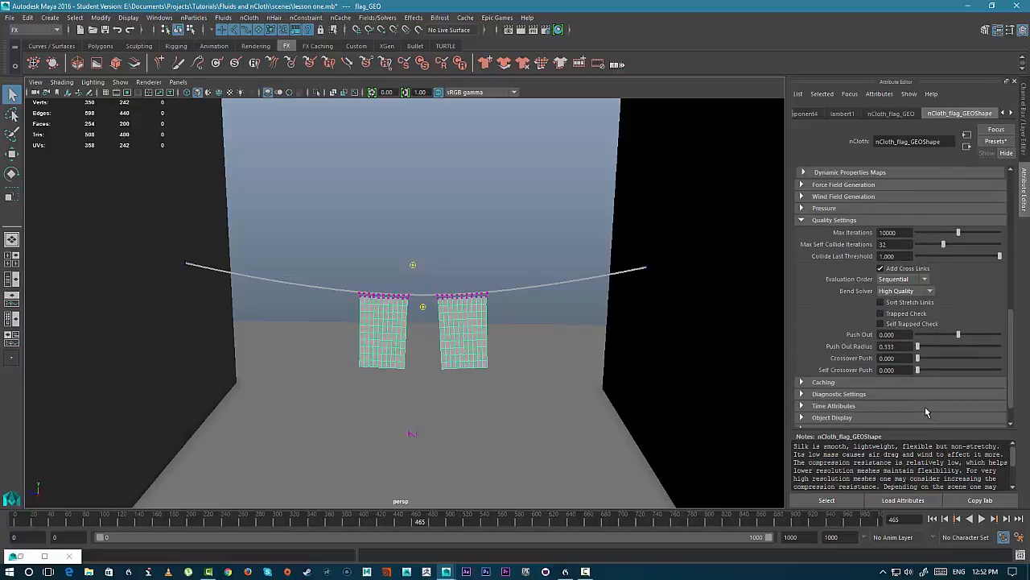
pyautogui.scroll(8, 926, 411)
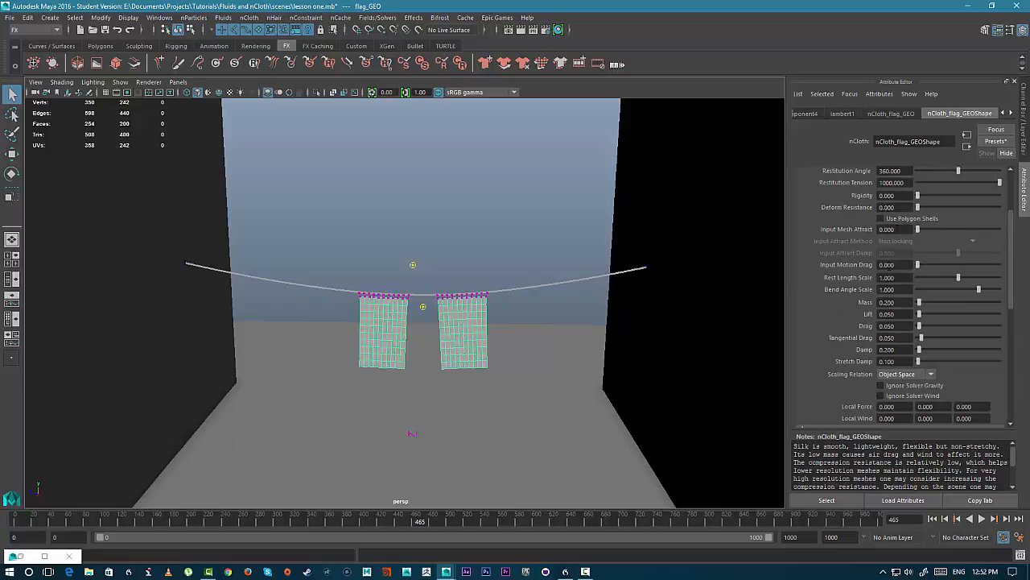
pyautogui.click(410, 433)
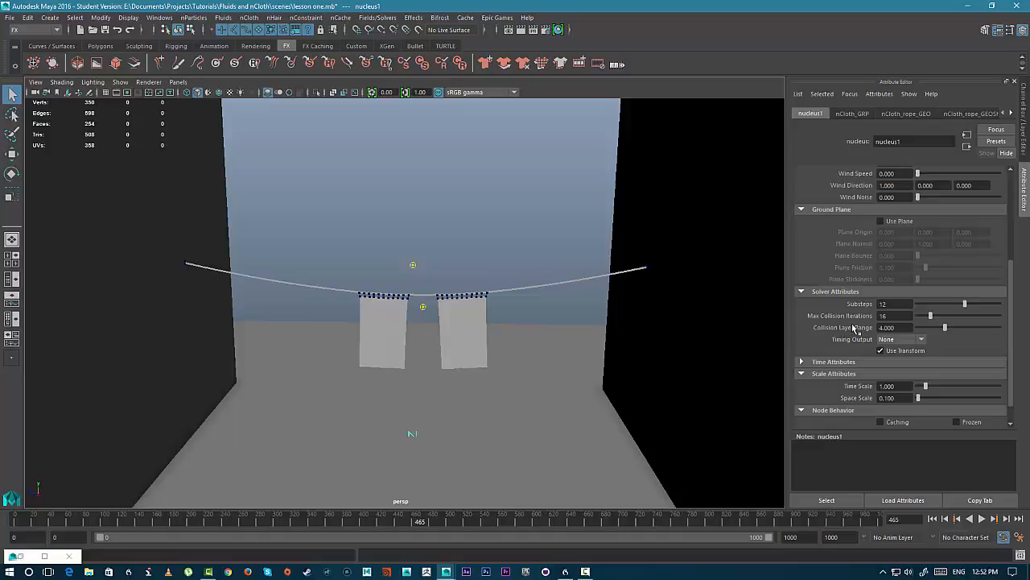
pyautogui.scroll(8, 513, 337)
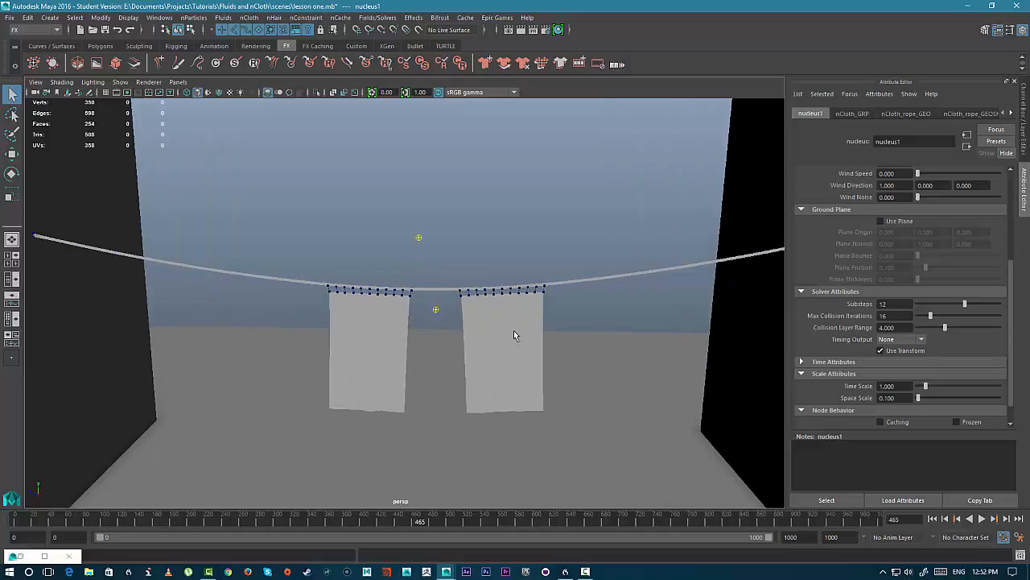
pyautogui.moveTo(230, 270); pyautogui.dragTo(248, 274)
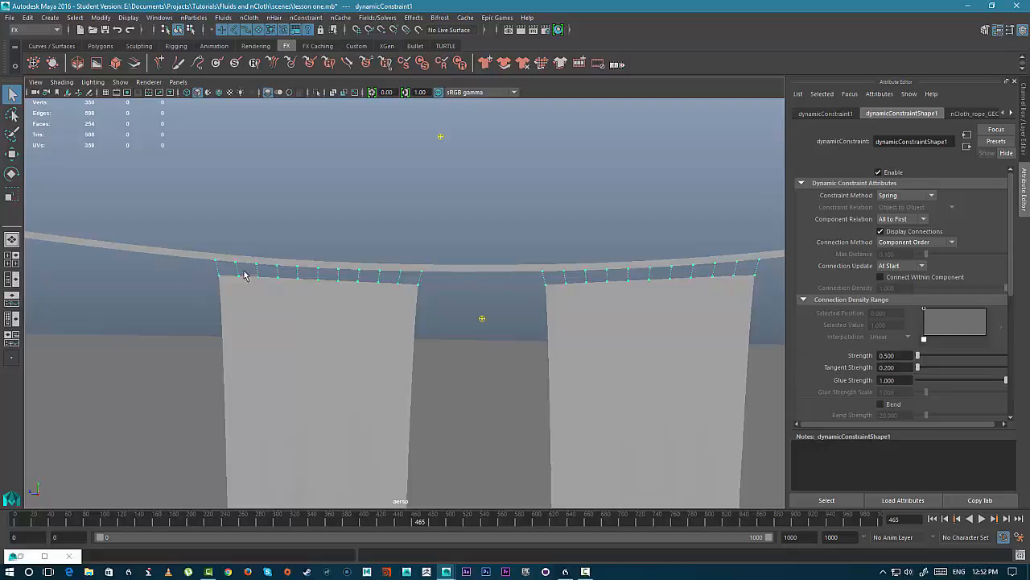
pyautogui.scroll(-5, 556, 305)
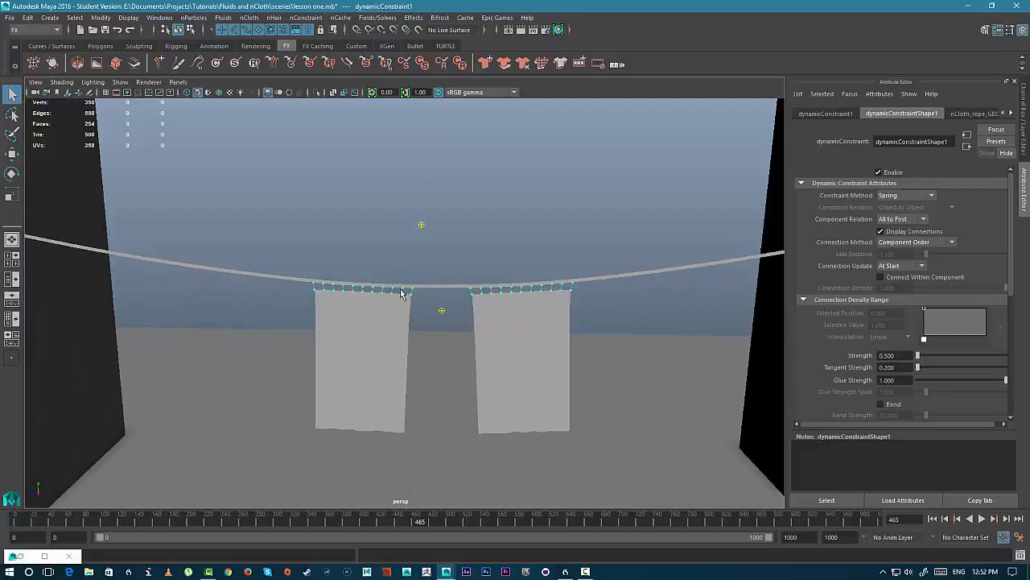
pyautogui.scroll(-6, 592, 318)
pyautogui.keyDown('alt'); pyautogui.moveTo(410, 317); pyautogui.dragTo(429, 317); pyautogui.keyUp('alt')
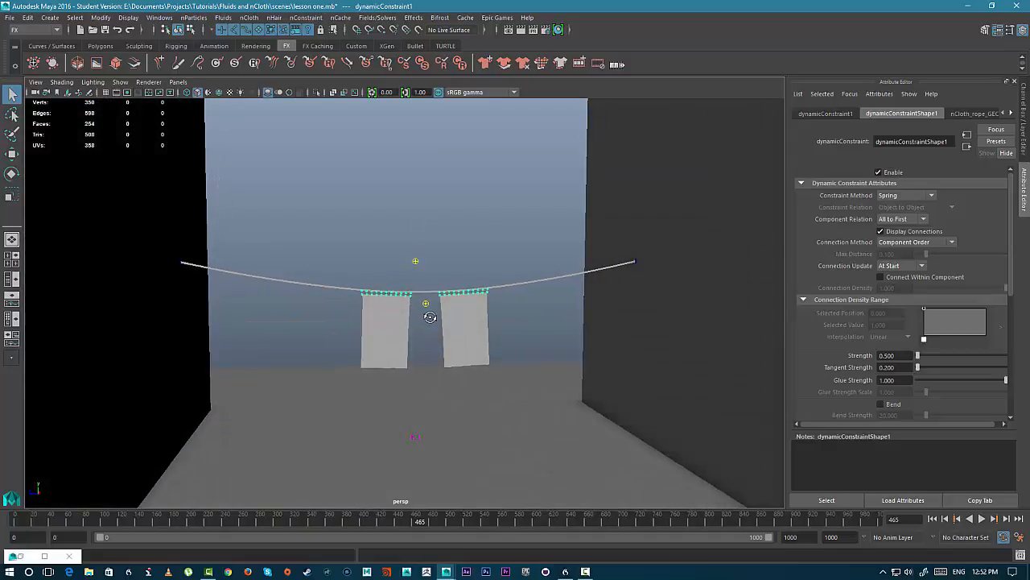